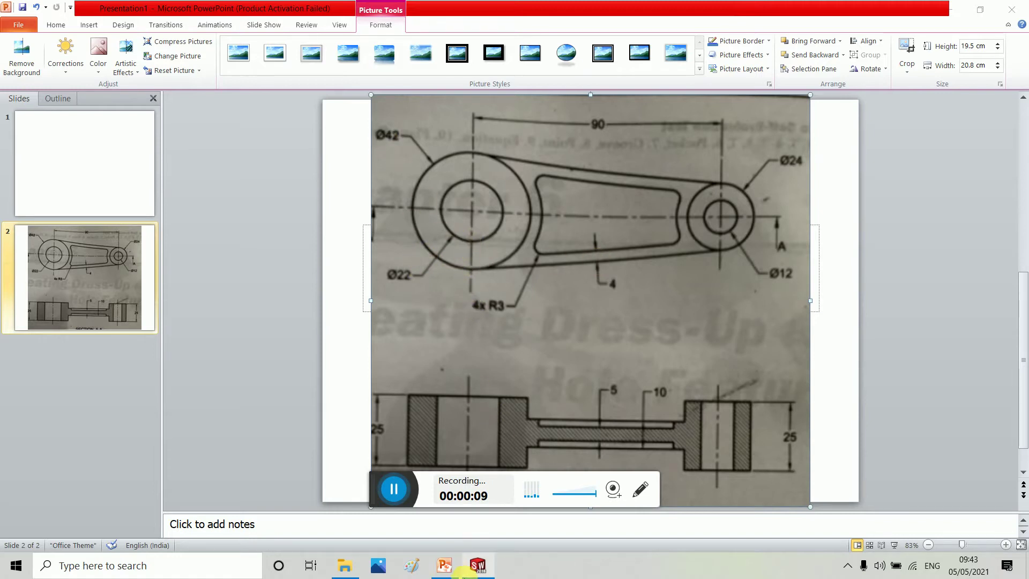
Start a new sketch on the Front Plane, viewed normal to it
left_click(464, 570)
left_click(48, 210)
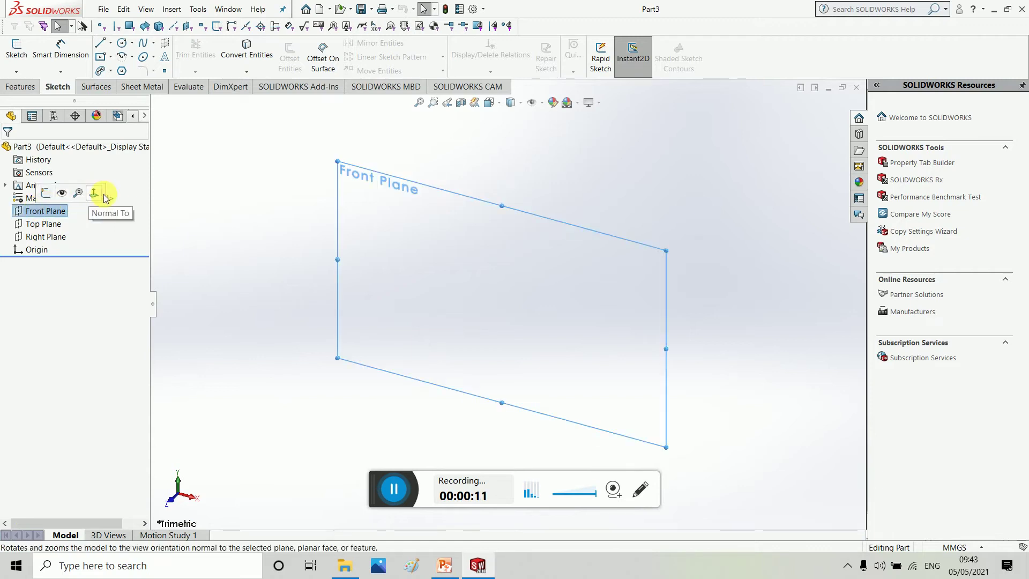
left_click(92, 194)
left_click(15, 46)
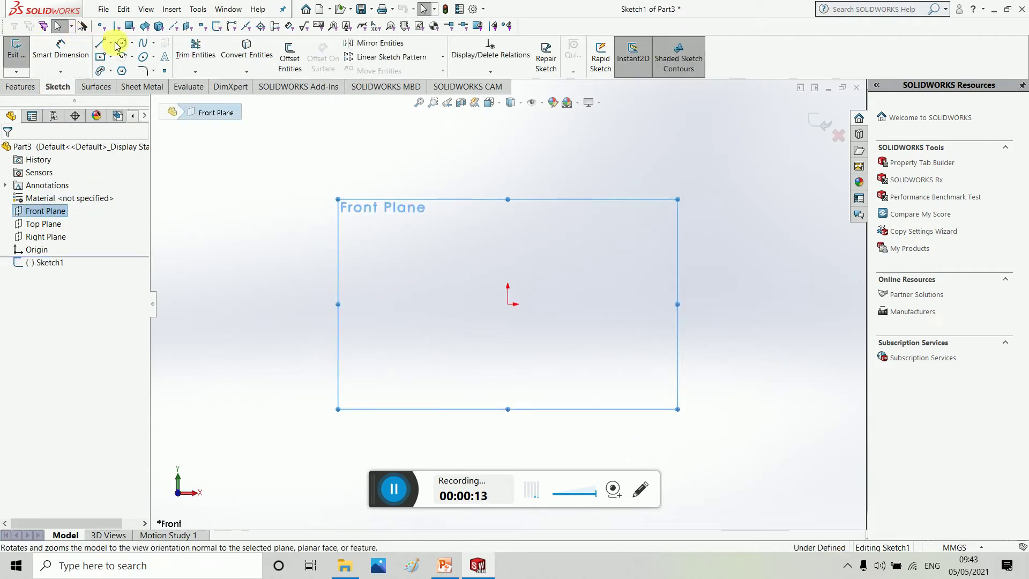
Draw a large circle and a smaller concentric circle centred on the origin
left_click(127, 45)
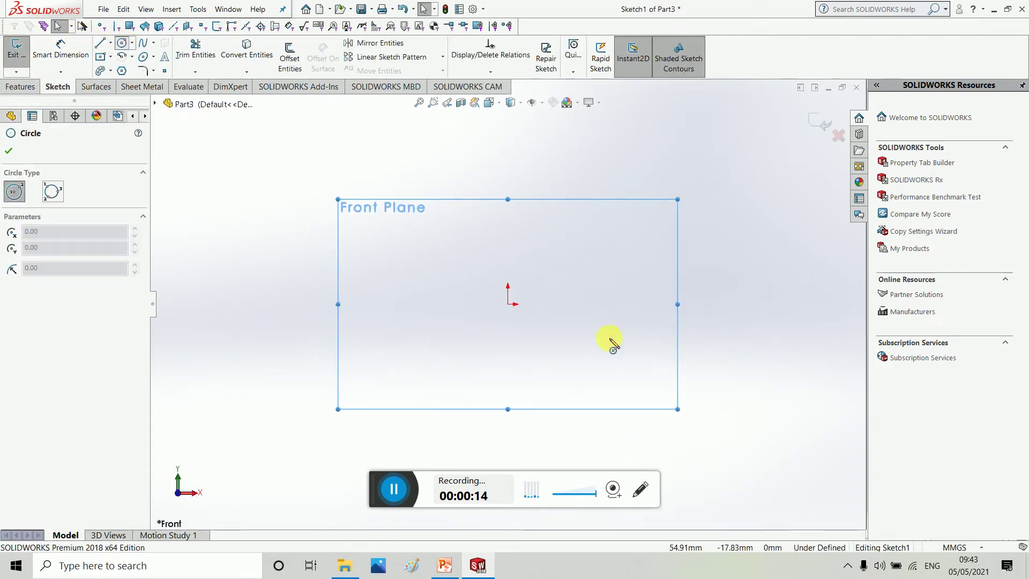
left_click(507, 303)
left_click(554, 277)
left_click(503, 304)
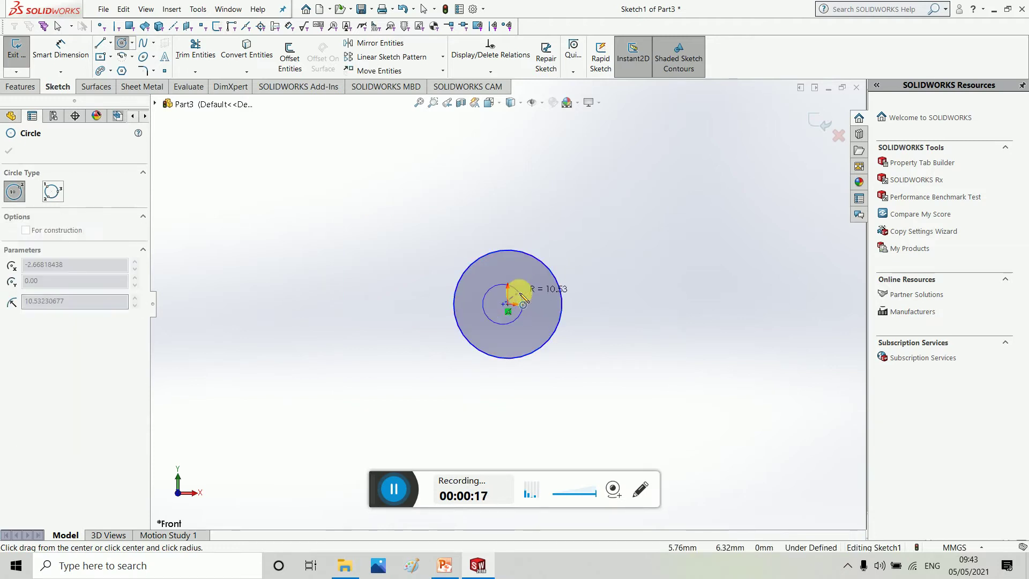
key("Escape")
left_click(517, 294)
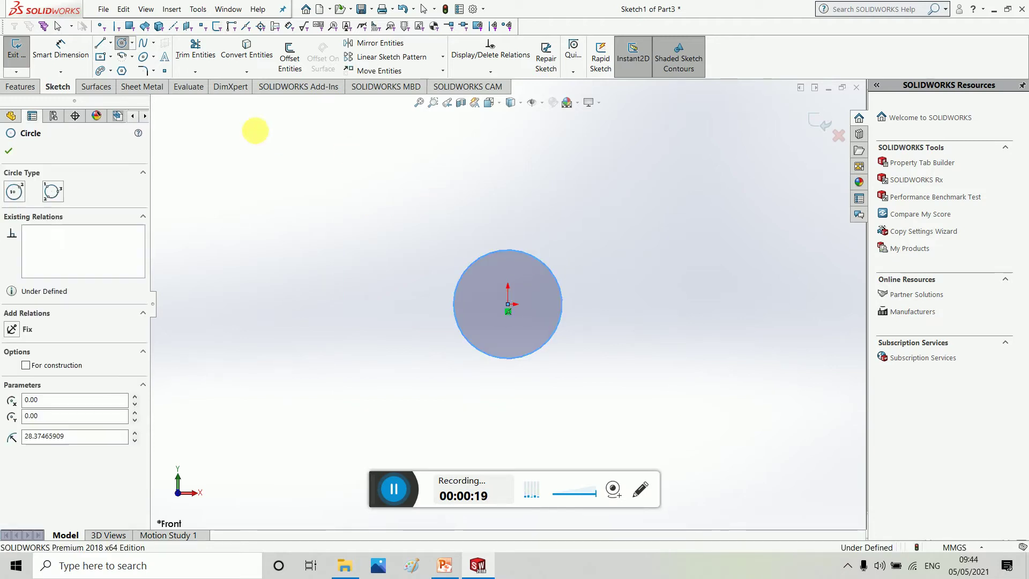
left_click(121, 44)
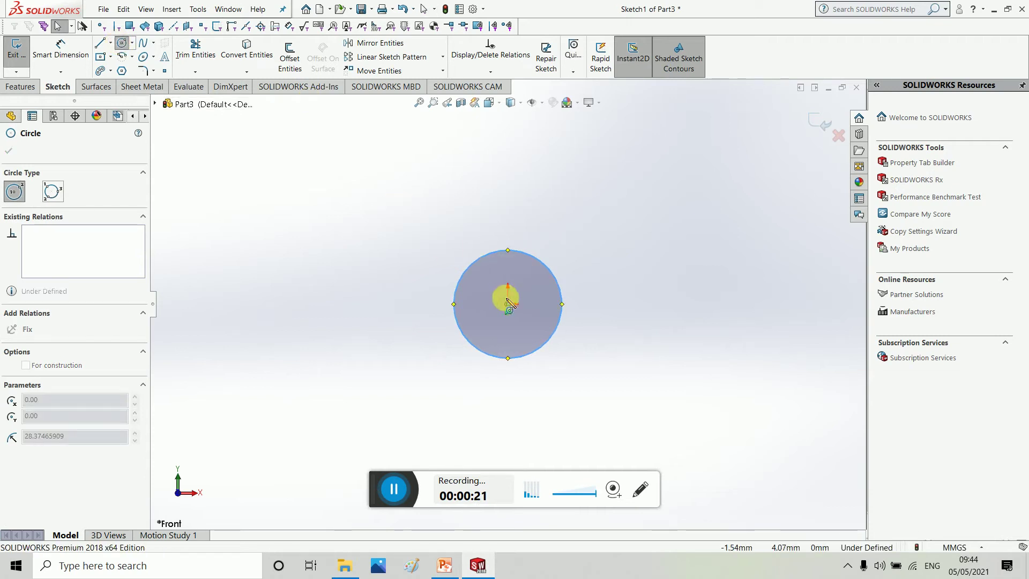
left_click_drag(508, 304, 516, 288)
Dimension the outer circle Ø42 and the inner Ø22, then bring up the PowerPoint reference
left_click(52, 56)
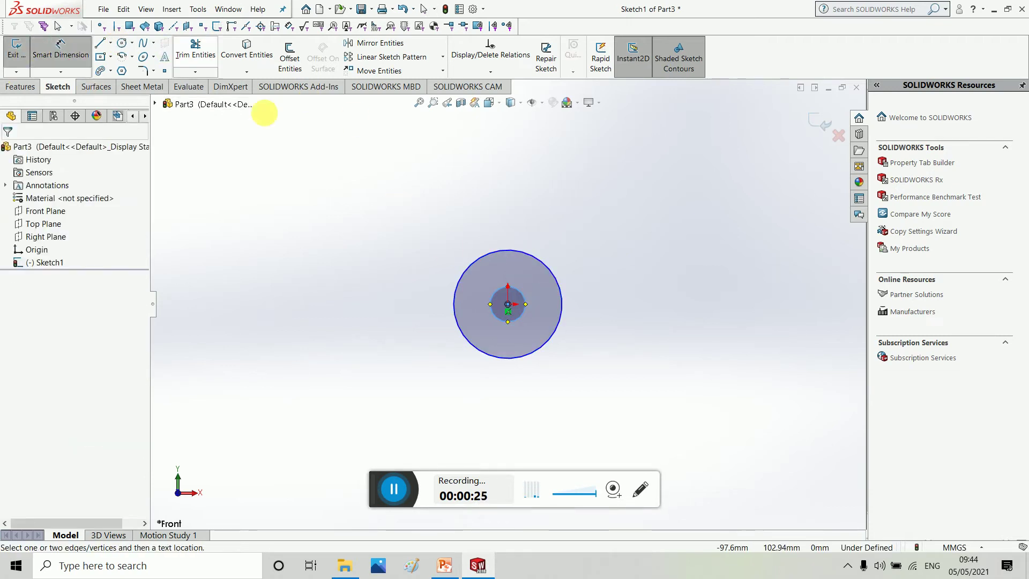
left_click(578, 321)
left_click(589, 315)
type("42")
key("Return")
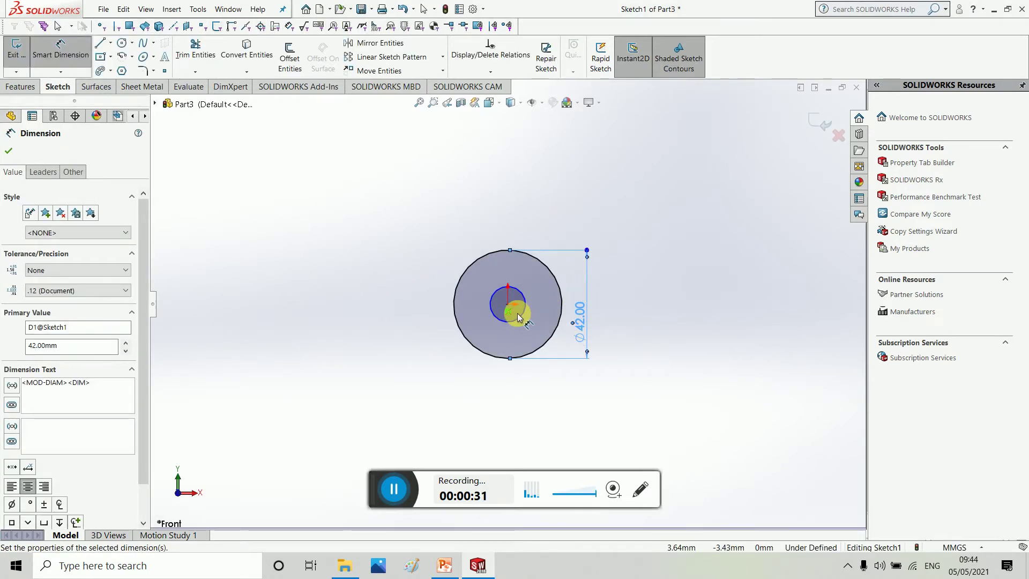
left_click(518, 316)
left_click(534, 373)
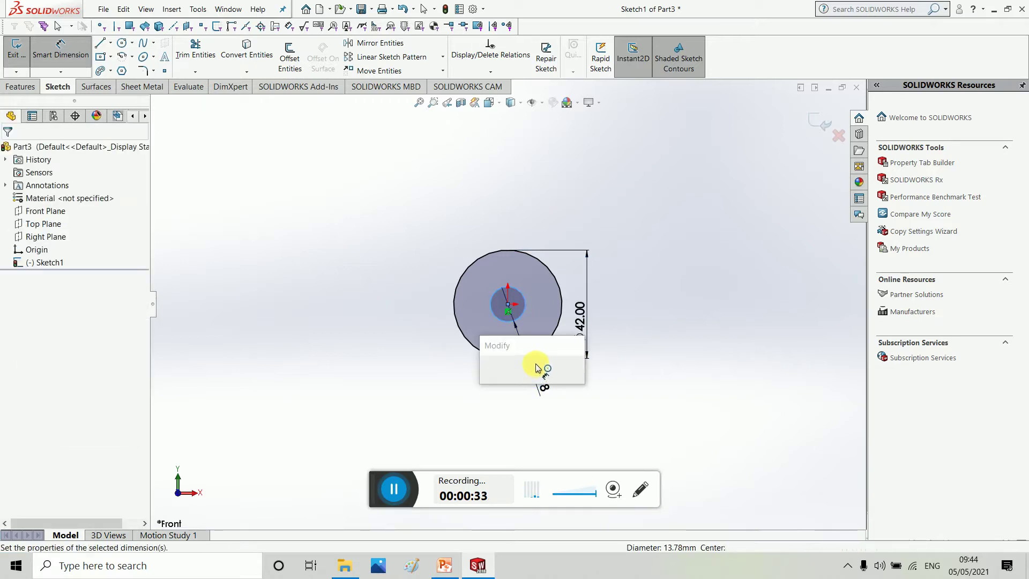
key("Return")
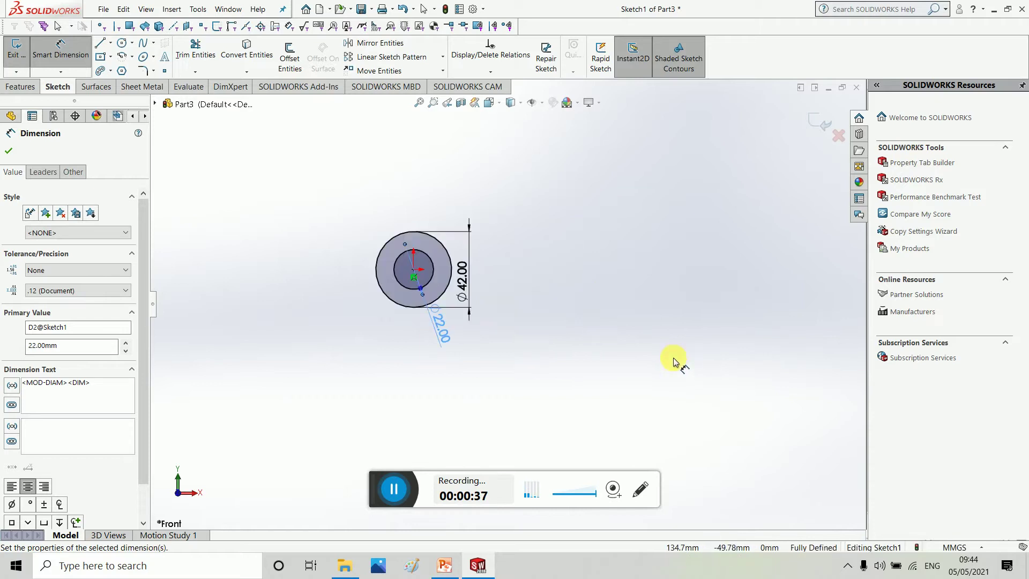
left_click(444, 565)
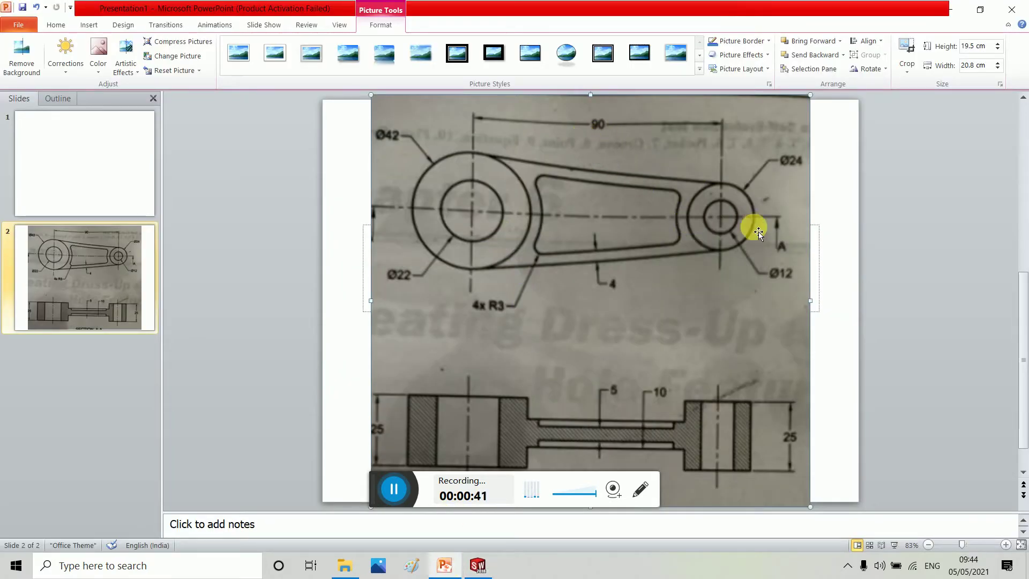
Draw a horizontal centerline running right from the circles' centre
left_click(480, 569)
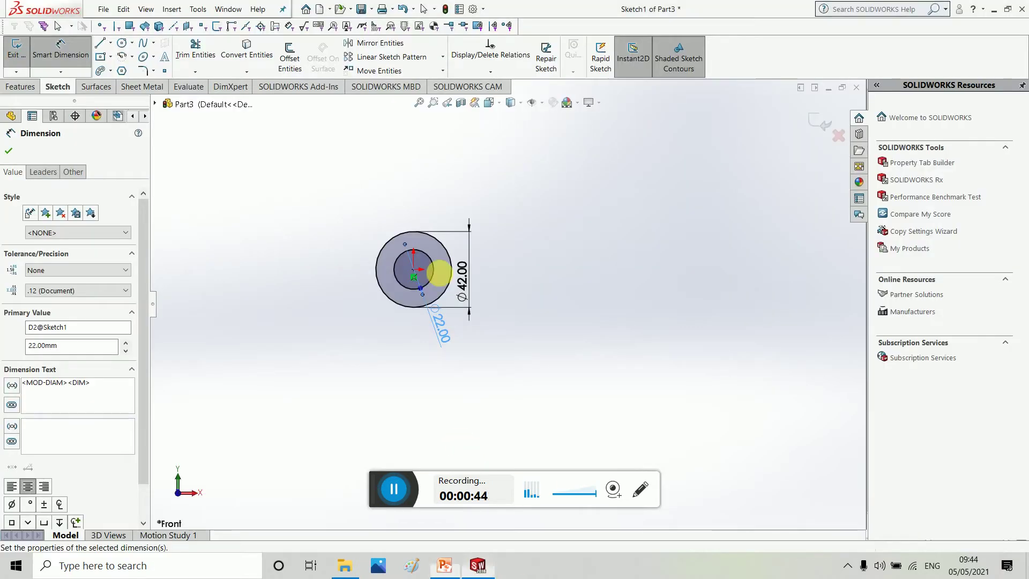
left_click(113, 48)
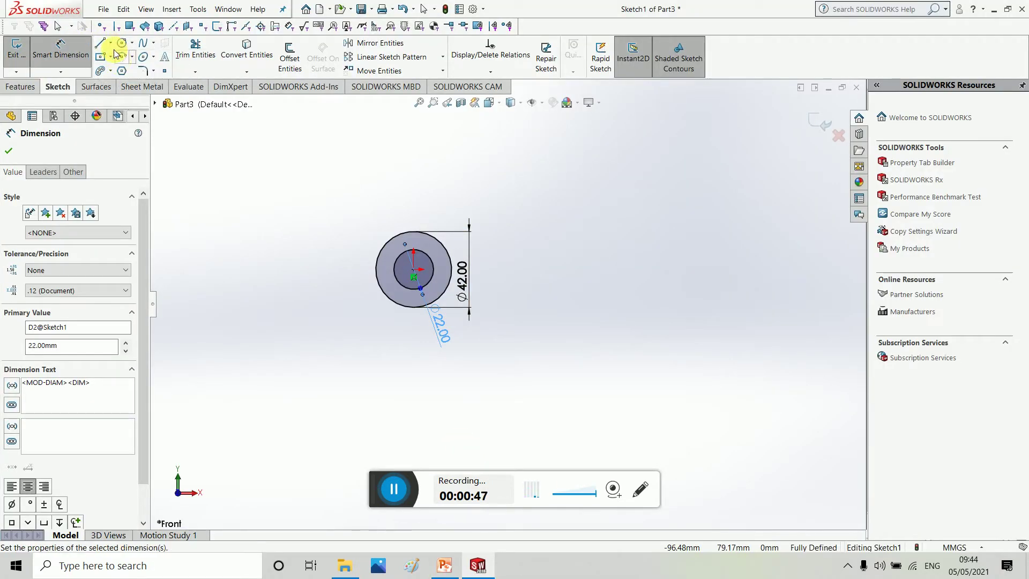
left_click(114, 66)
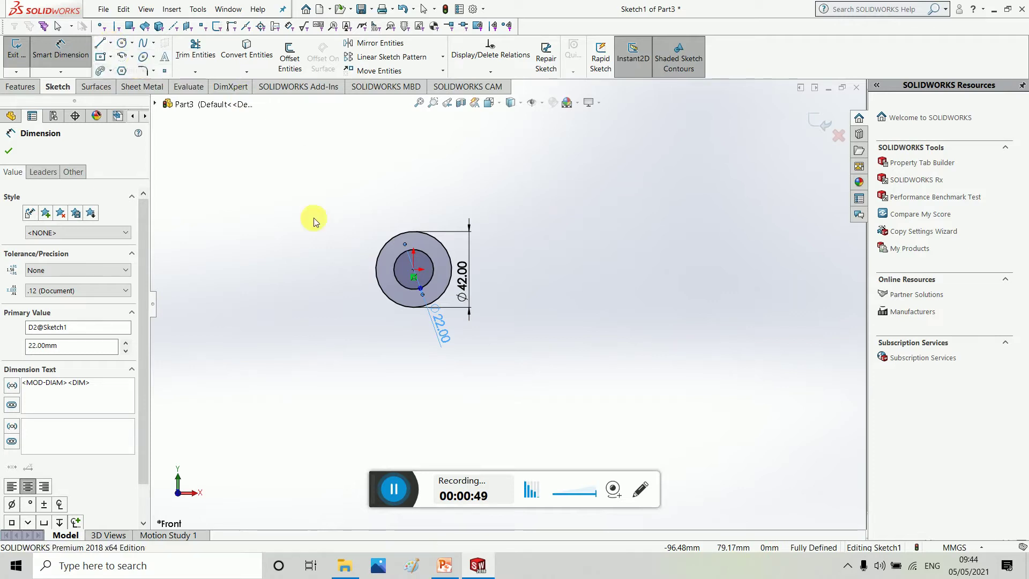
left_click(414, 269)
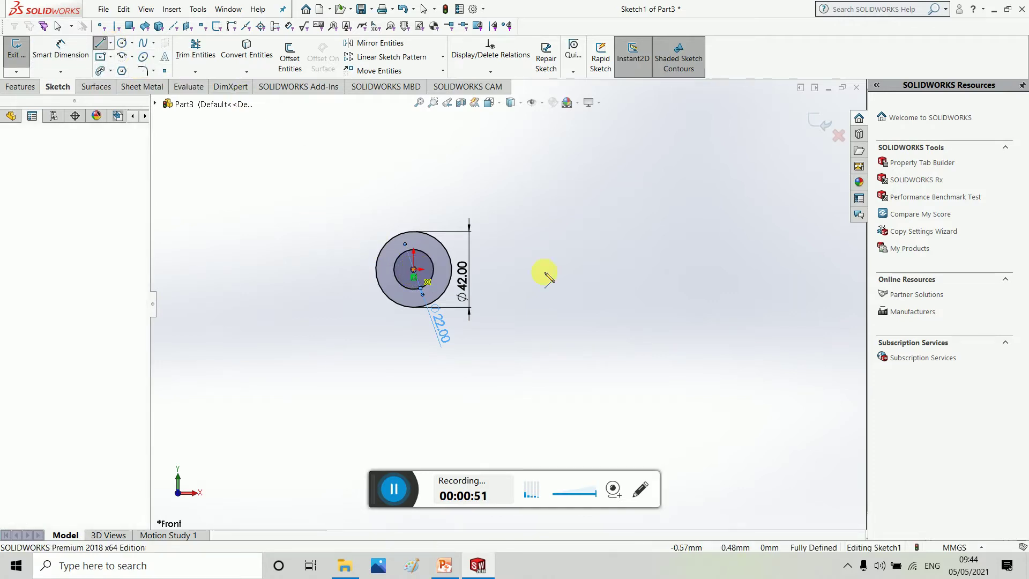
double_click(583, 271)
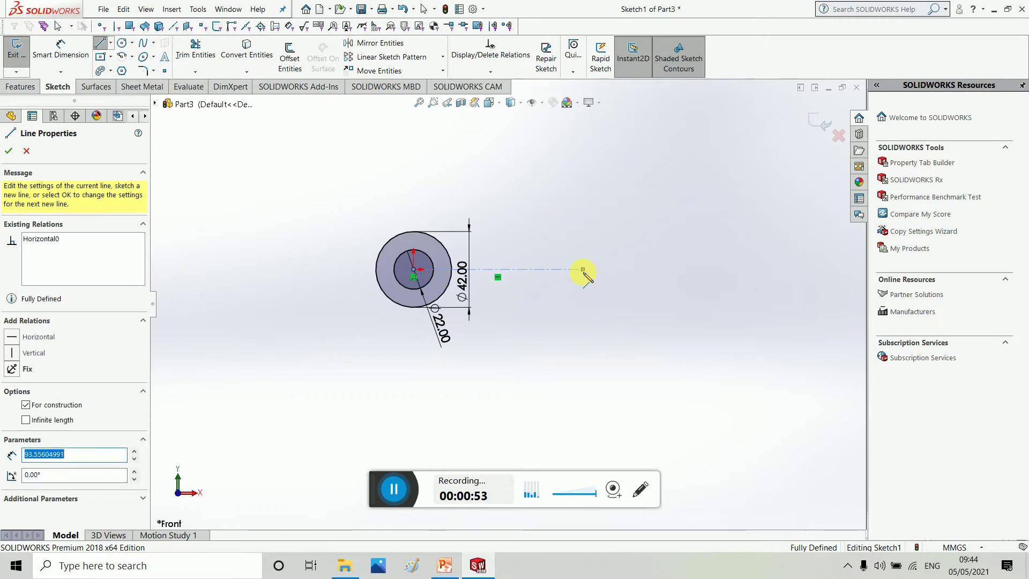
Dimension the centerline's length to 90 mm
left_click(49, 45)
left_click(523, 269)
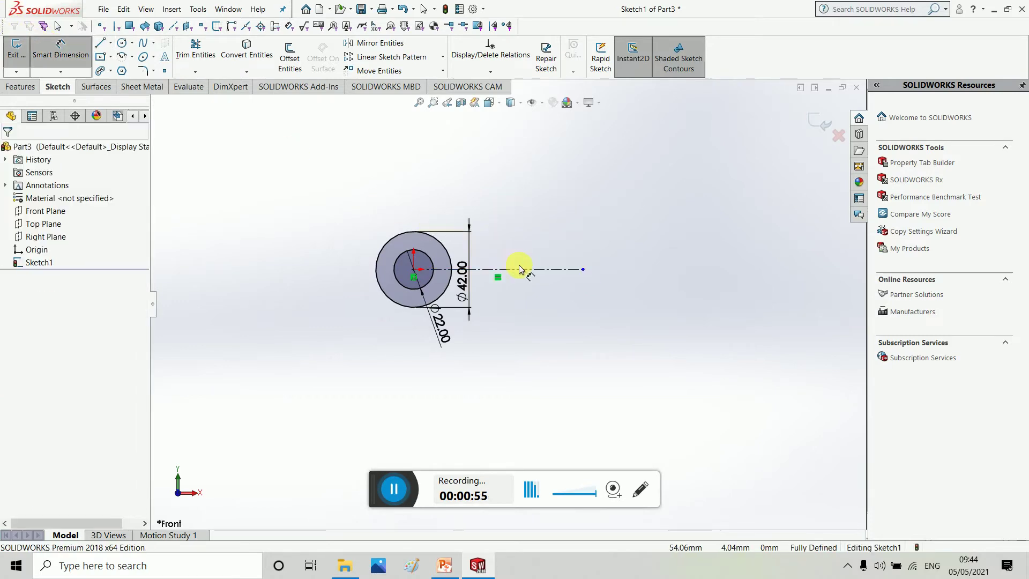
left_click(523, 316)
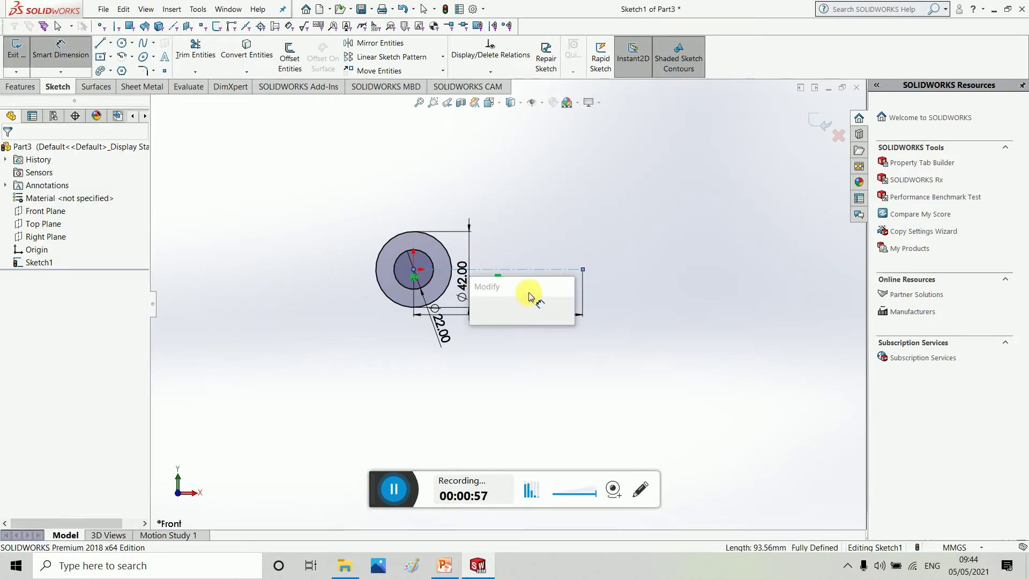
type("90")
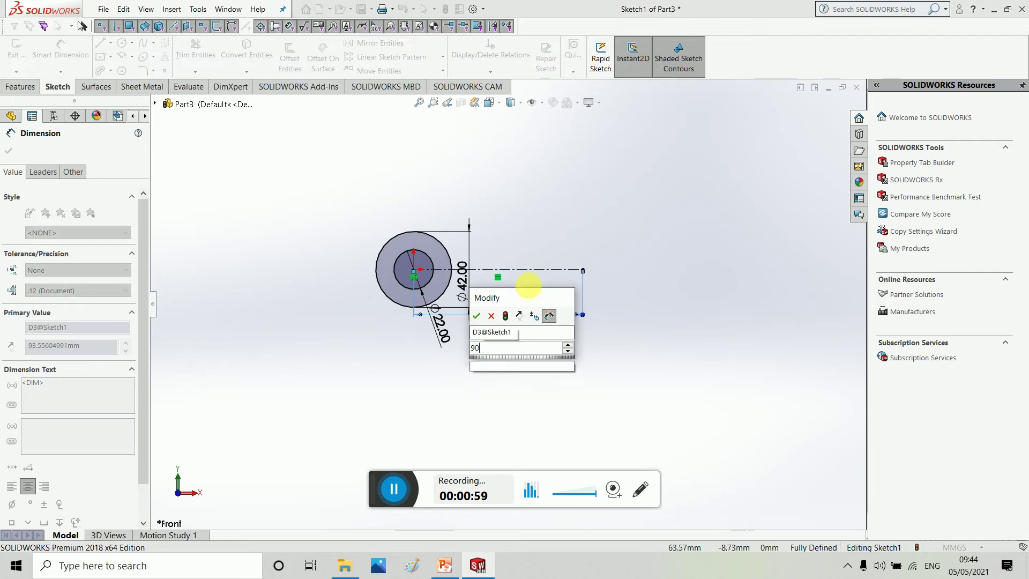
key("Return")
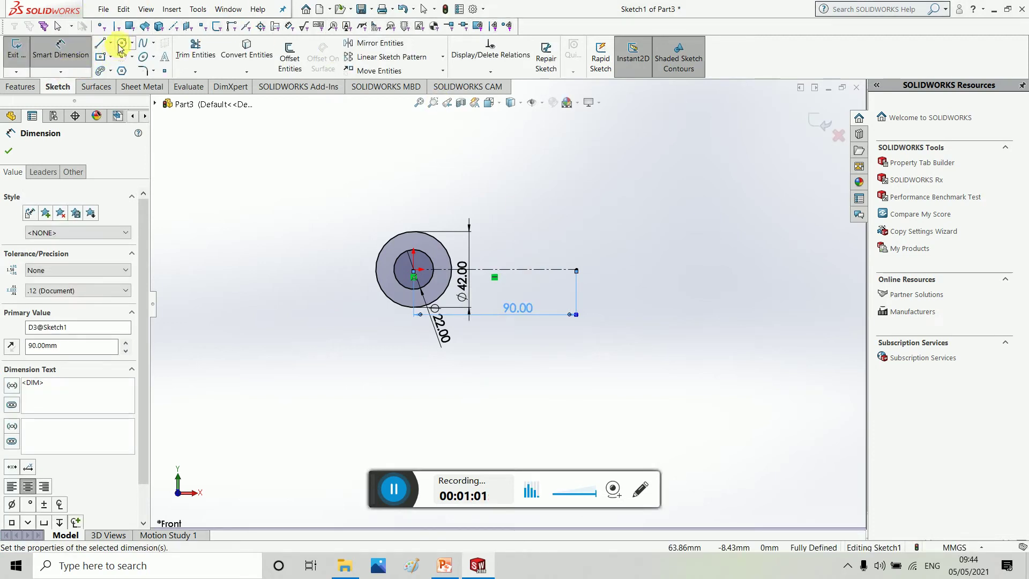
Draw two concentric circles centred on the centerline's right end
left_click(122, 43)
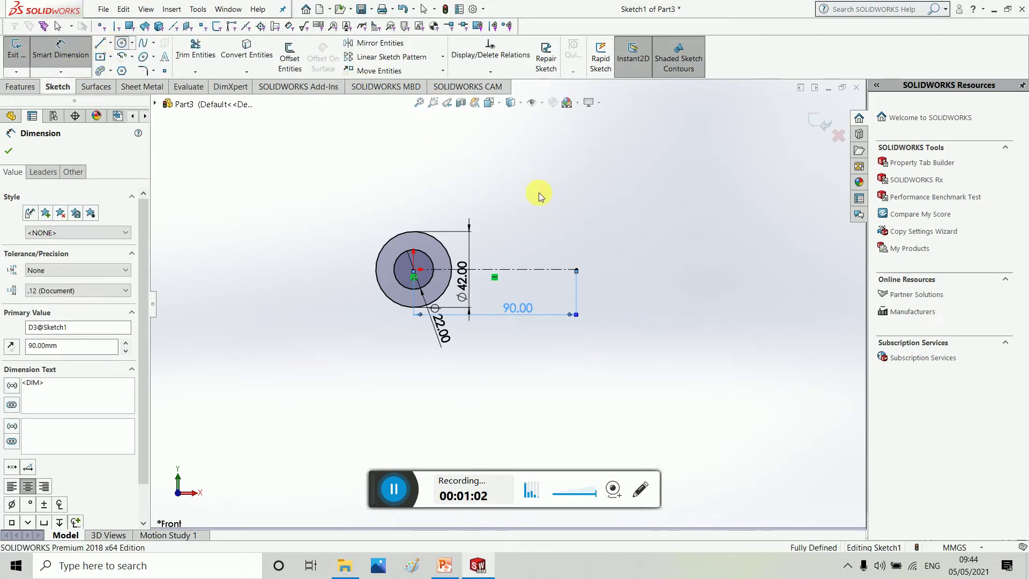
left_click(576, 270)
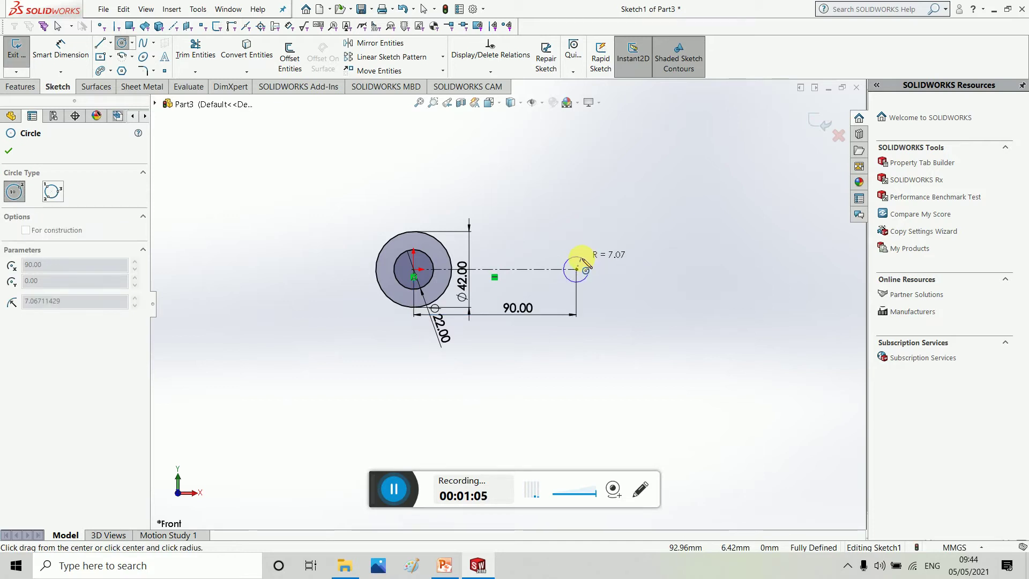
left_click(582, 258)
left_click(576, 270)
left_click(603, 244)
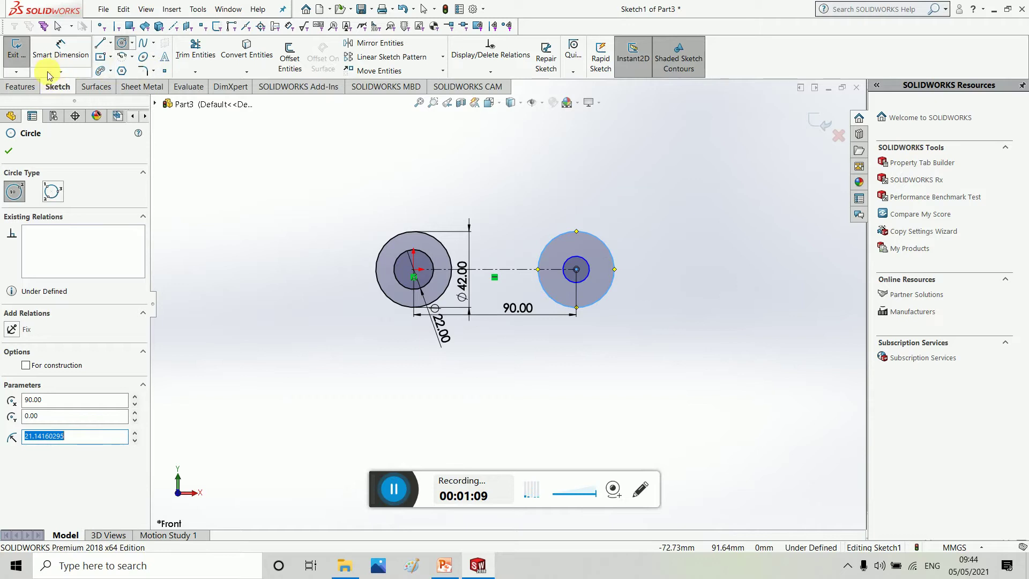
Dimension the inner right circle to a 12 mm bore diameter
left_click(58, 52)
left_click(590, 271)
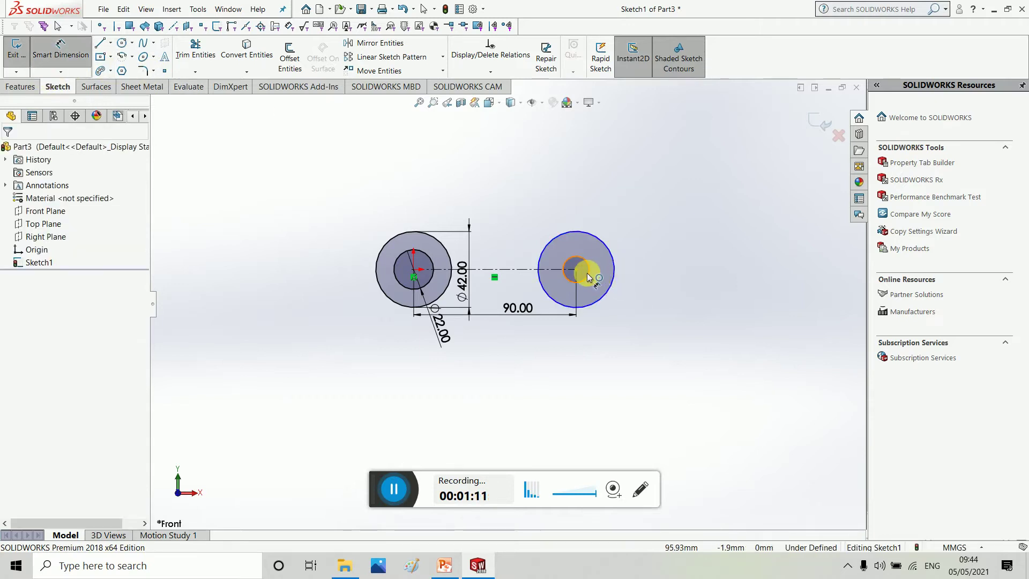
left_click(668, 326)
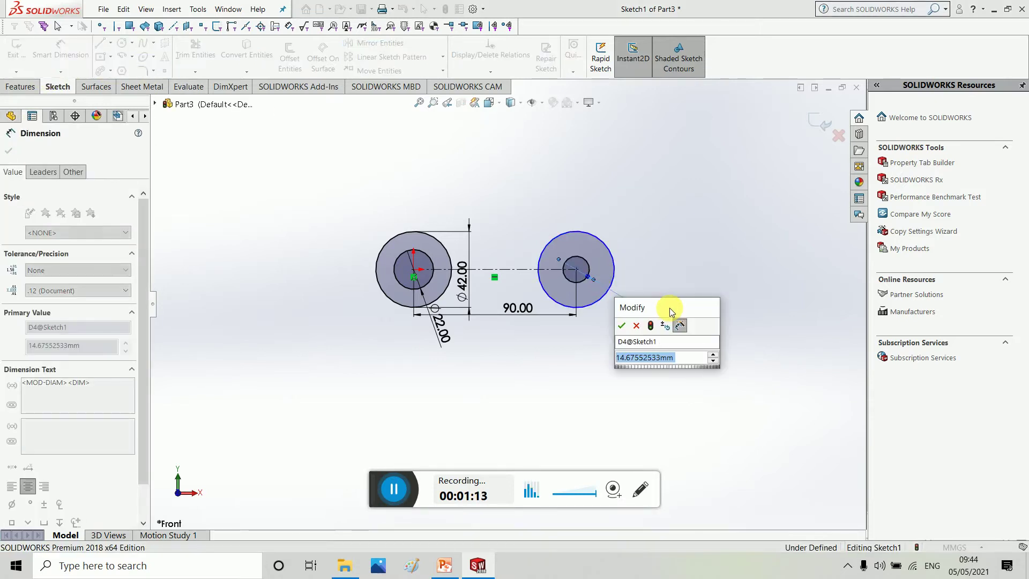
type("12")
key("Return")
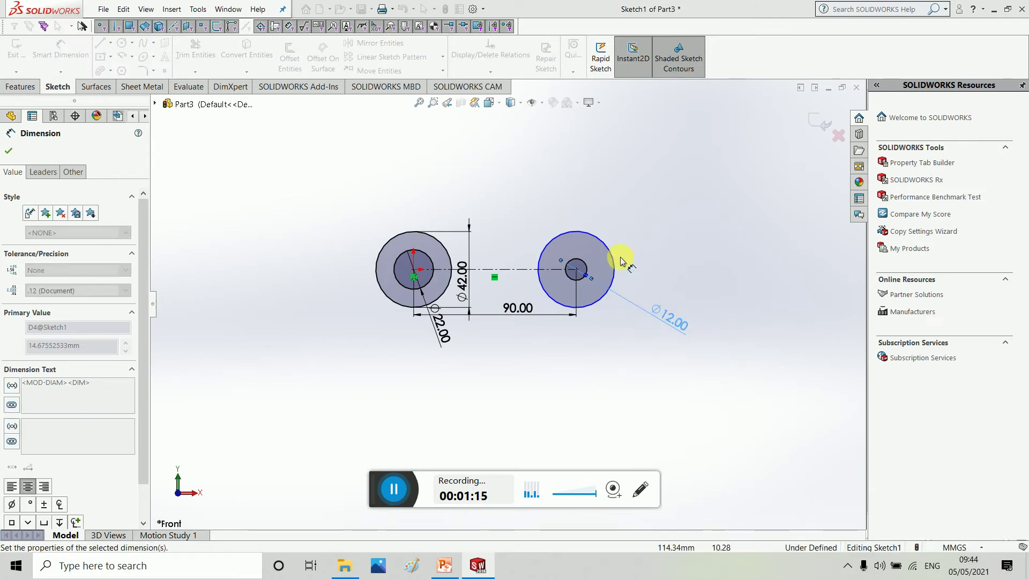
Dimension the outer right circle to 24 mm diameter
left_click(614, 269)
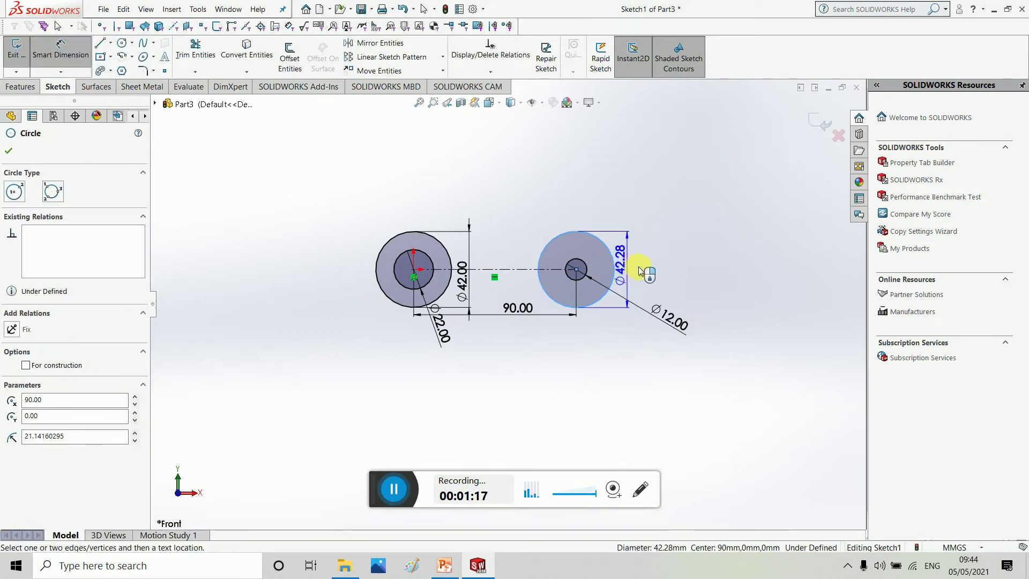
left_click(643, 269)
type("=")
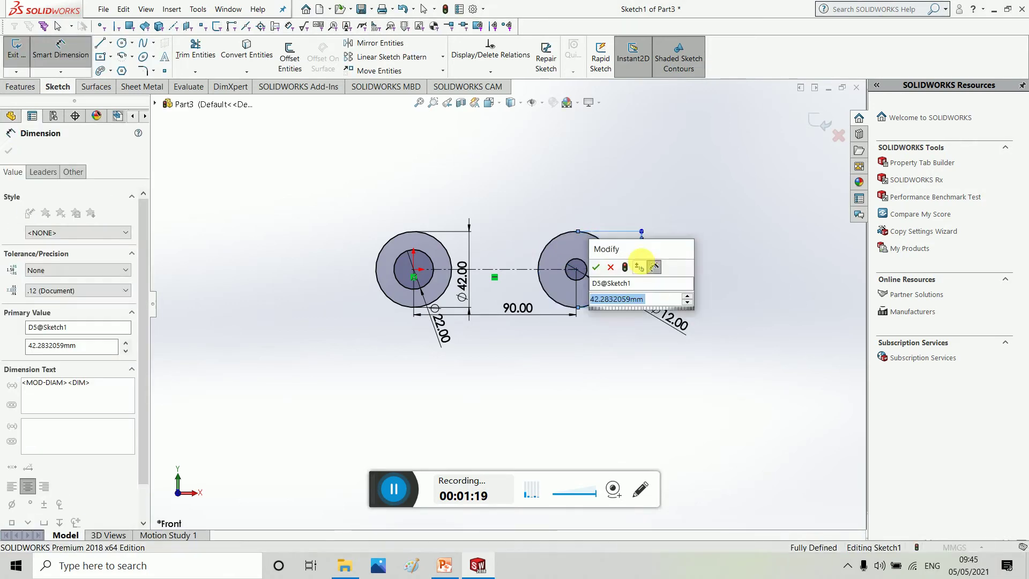
key("BackSpace")
type("24")
key("Return")
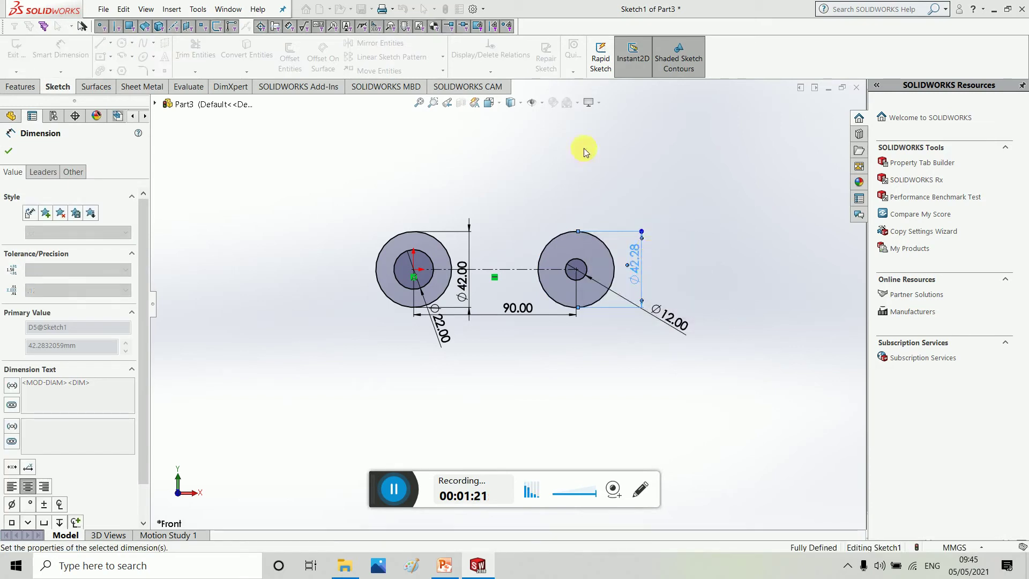
left_click(12, 150)
Draw a straight line above both outer circles
scroll(500, 230, "down", 1)
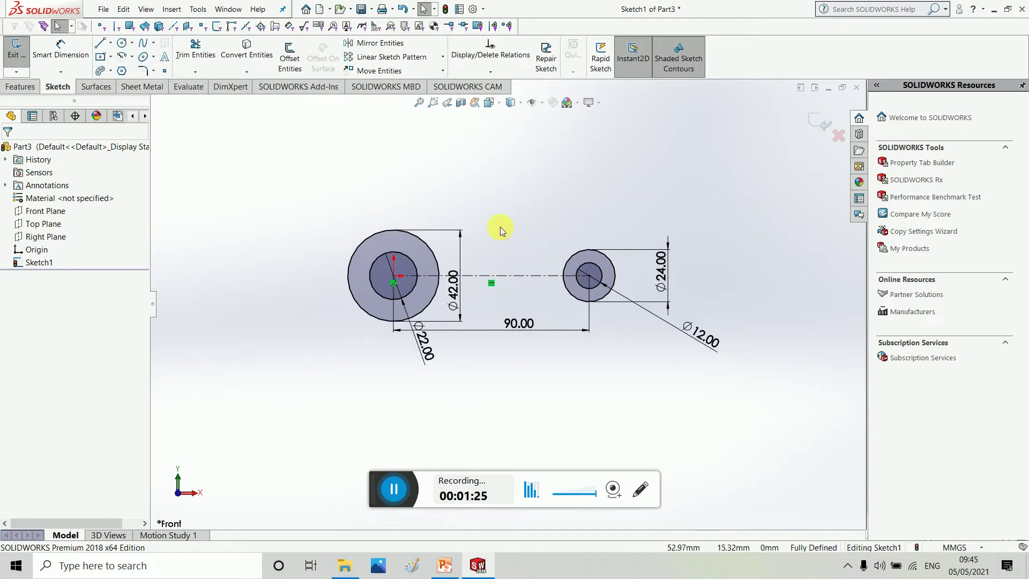
left_click(100, 42)
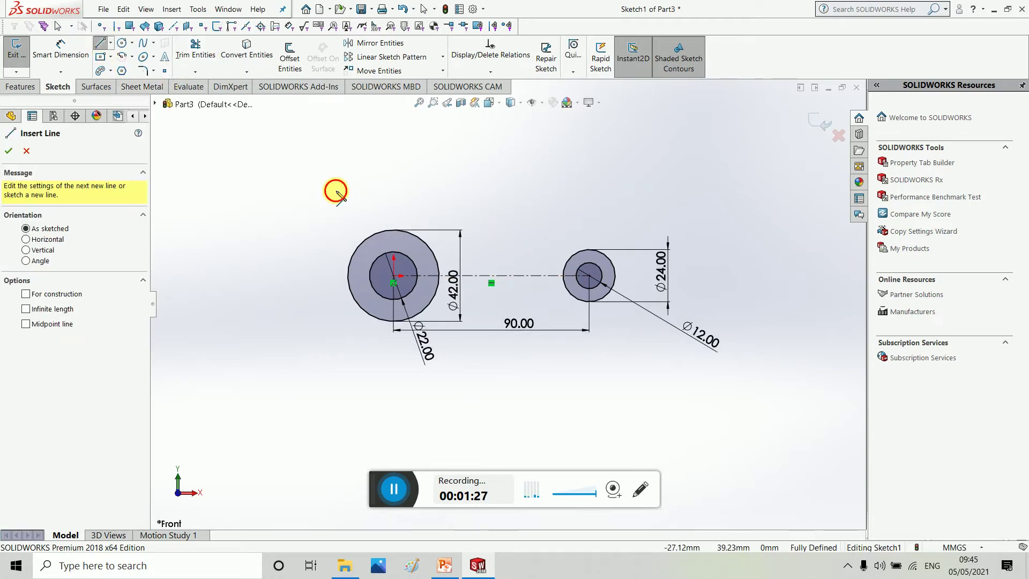
left_click(335, 191)
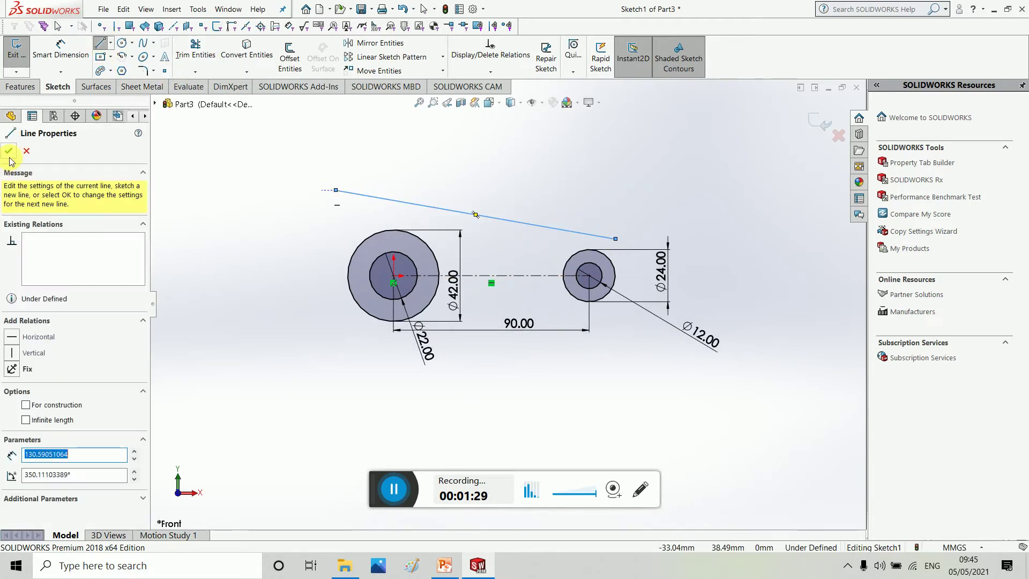
left_click(9, 150)
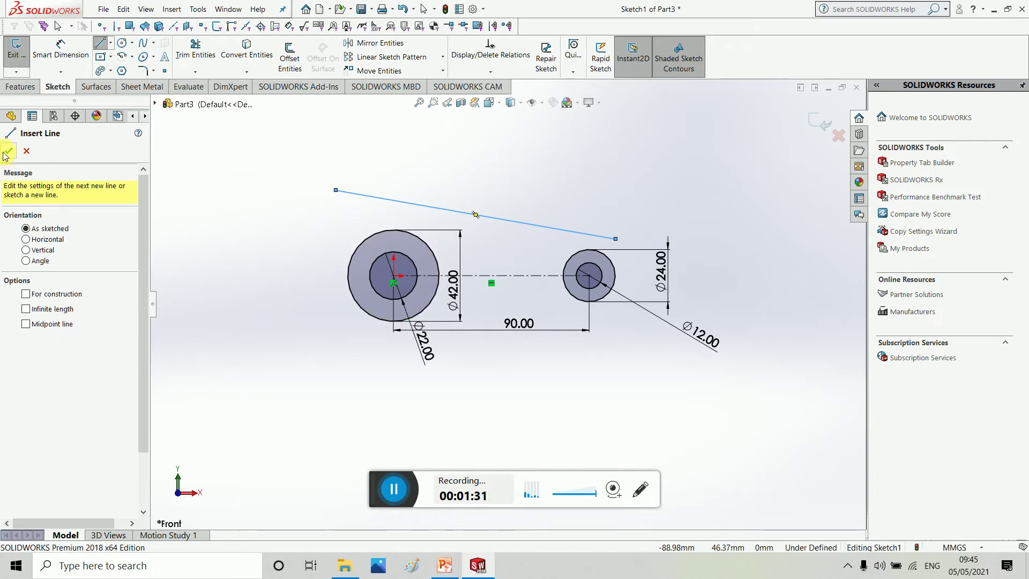
key("Escape")
Add Tangent relations between the line and both the large and small outer circles
left_click(374, 238)
left_click(391, 201)
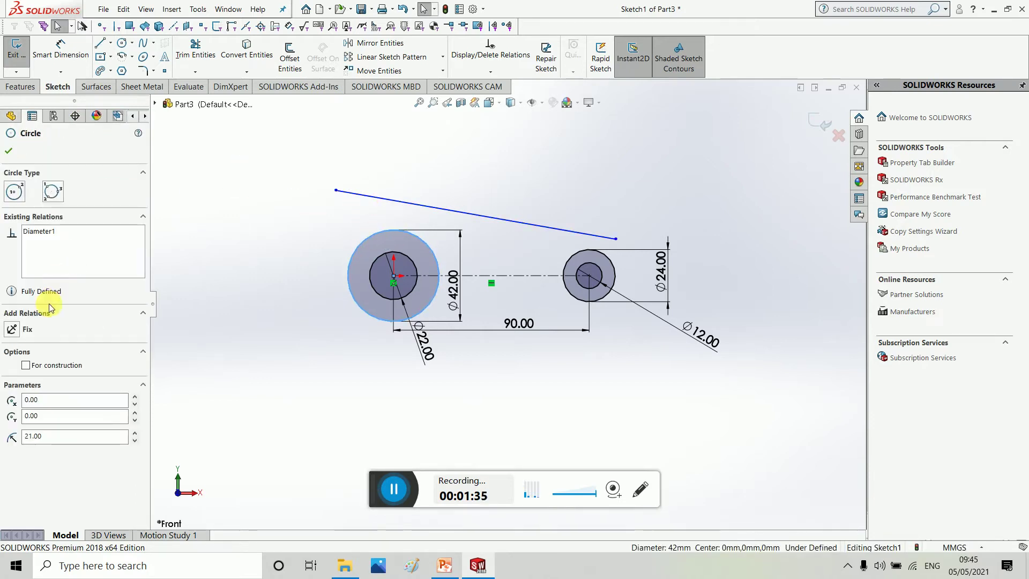
left_click(8, 150)
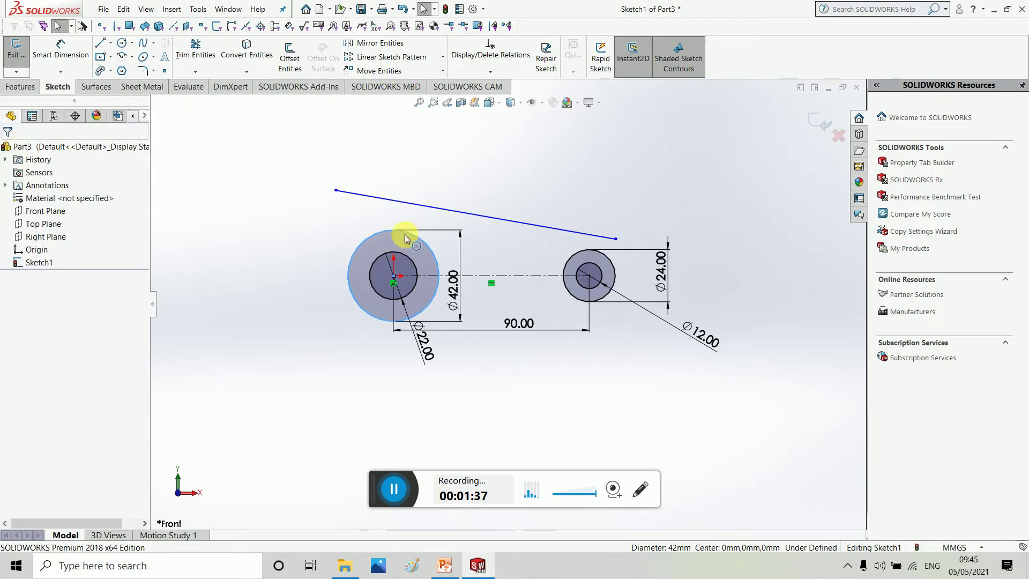
left_click(427, 206)
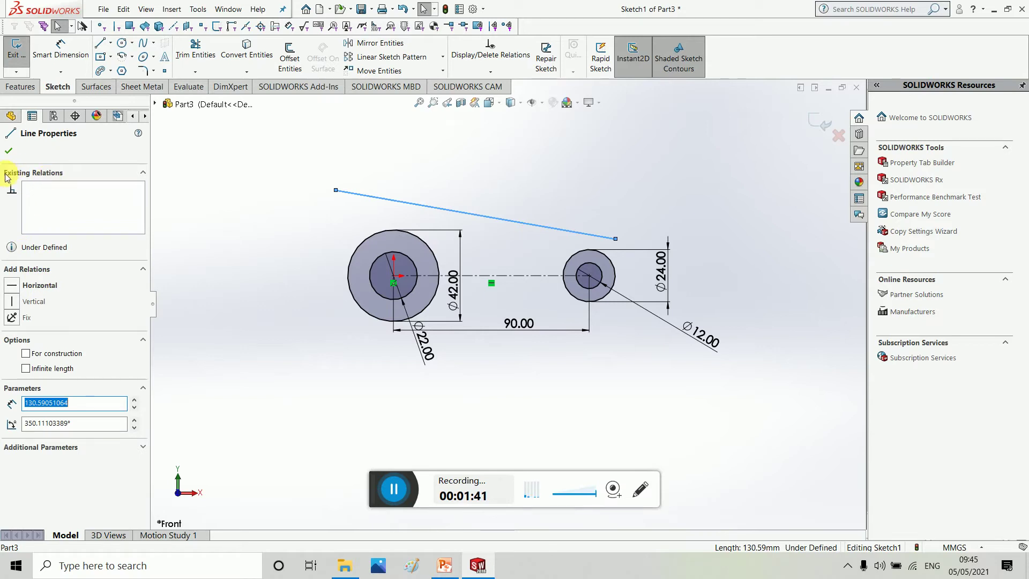
left_click(11, 151)
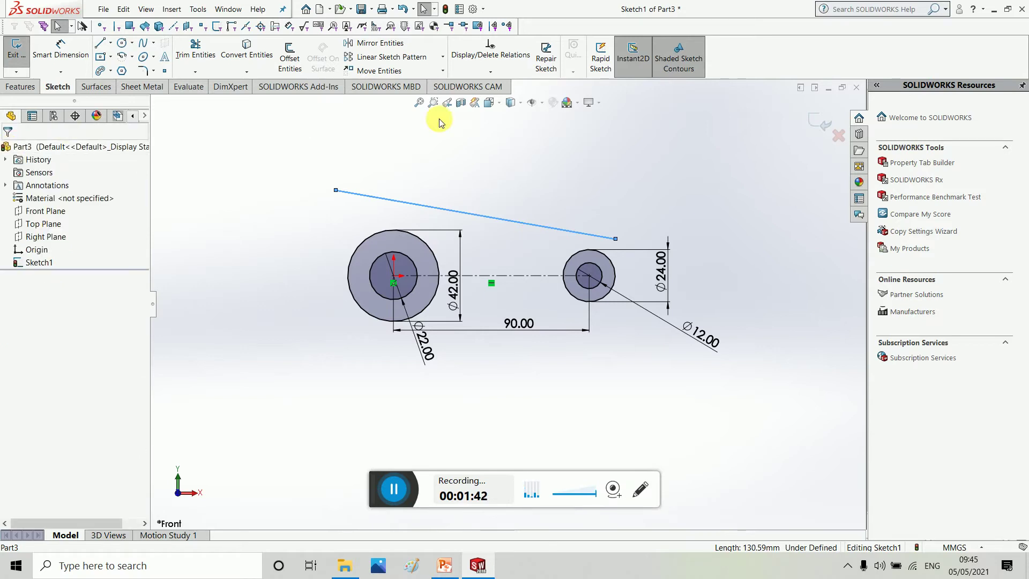
left_click(382, 234)
left_click(395, 200)
left_click(35, 340)
left_click(582, 259)
left_click(548, 255, "ctrl")
left_click(38, 341)
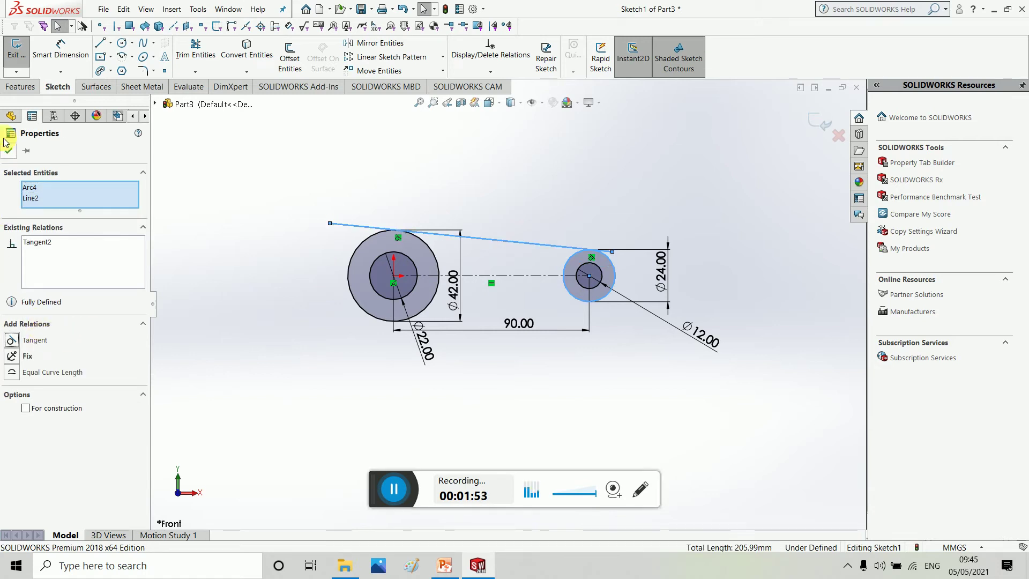
left_click(10, 153)
Start Trim Entities and zoom in and out on the sketch
left_click(210, 46)
scroll(428, 172, "down", 3)
scroll(507, 304, "up", 3)
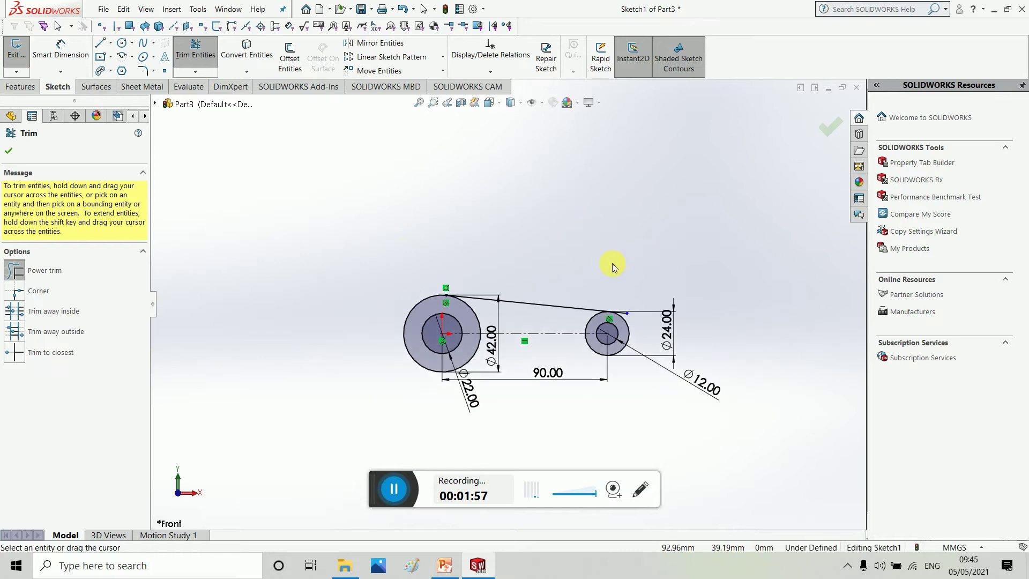
scroll(635, 320, "down", 5)
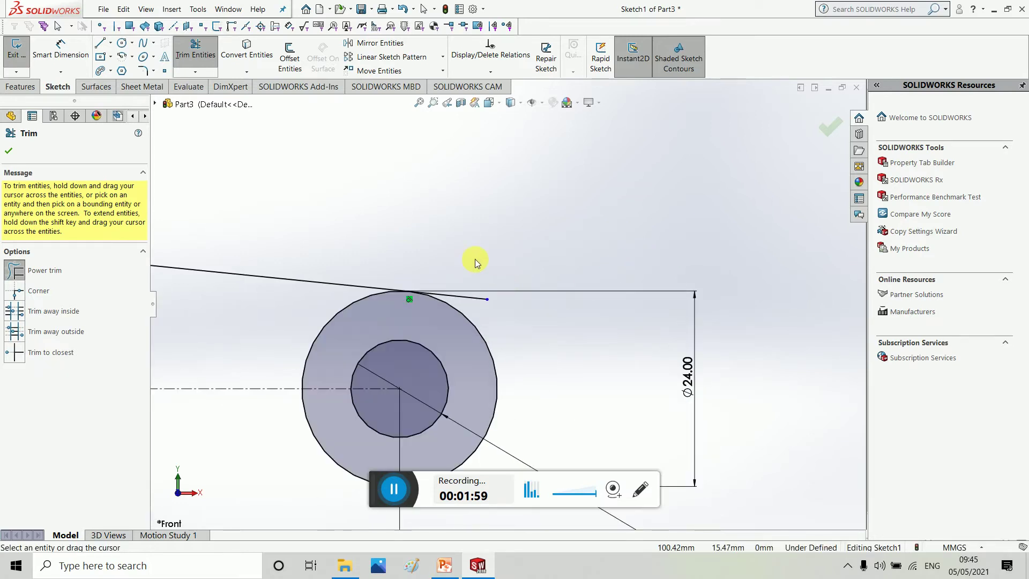
scroll(381, 164, "up", 5)
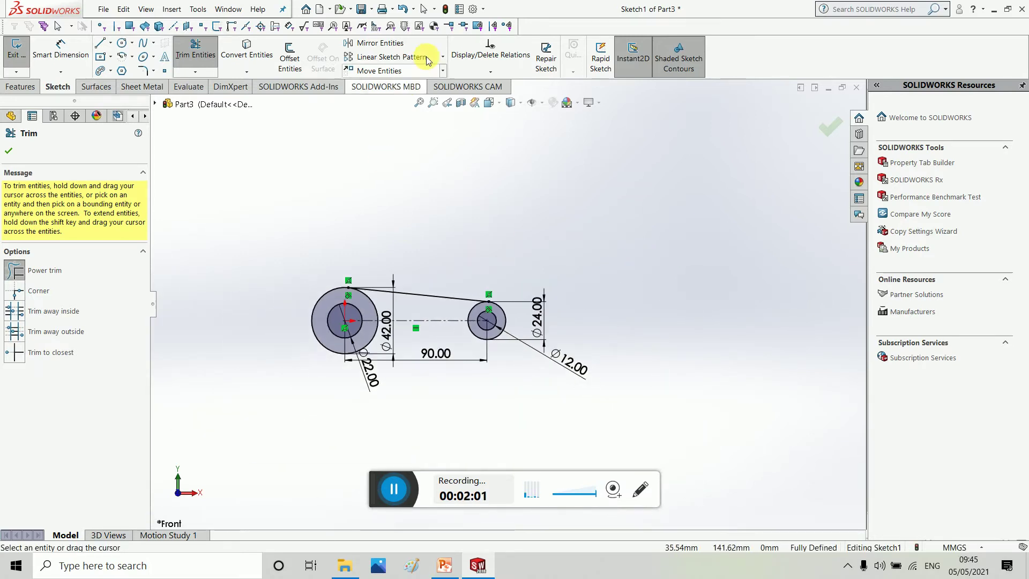
Mirror the top tangent line about the centreline, then check the PowerPoint reference drawing
left_click(380, 43)
left_click(417, 299)
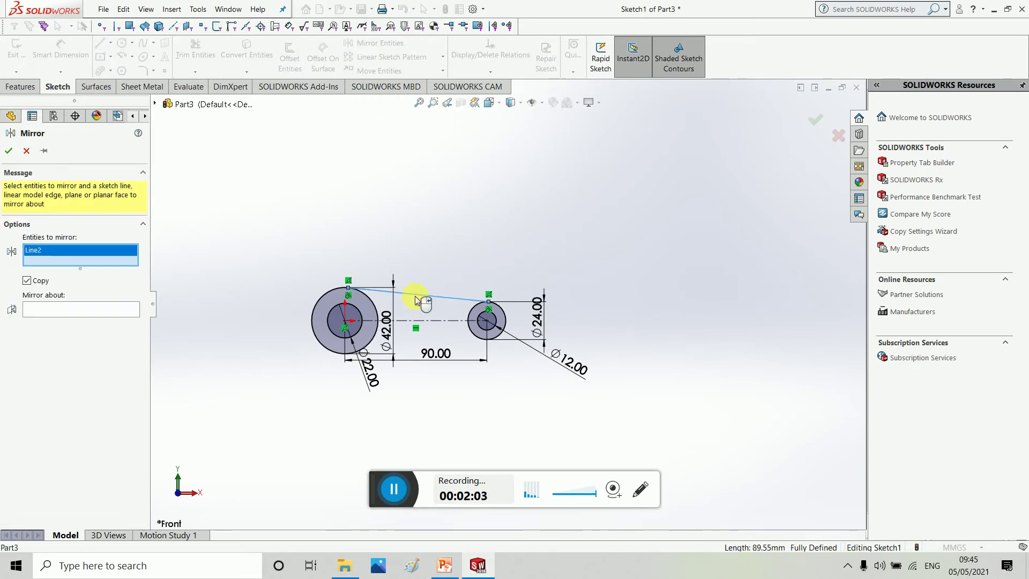
left_click(76, 309)
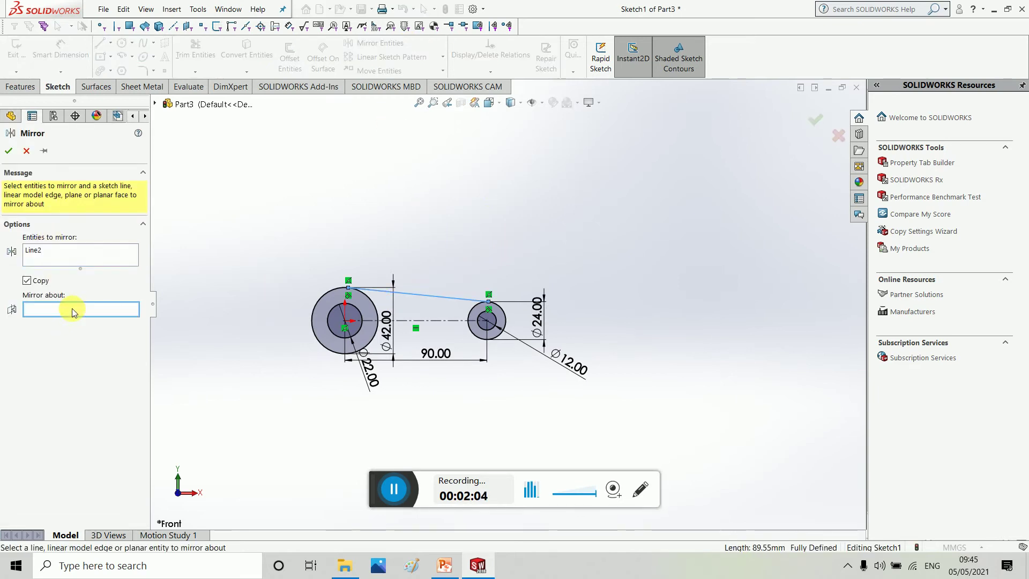
left_click(430, 320)
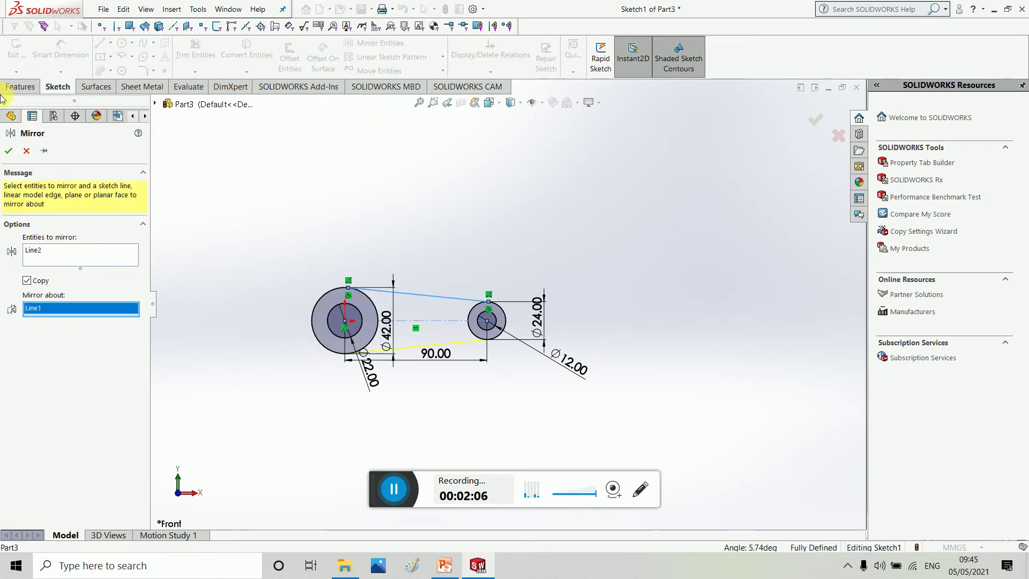
left_click(9, 150)
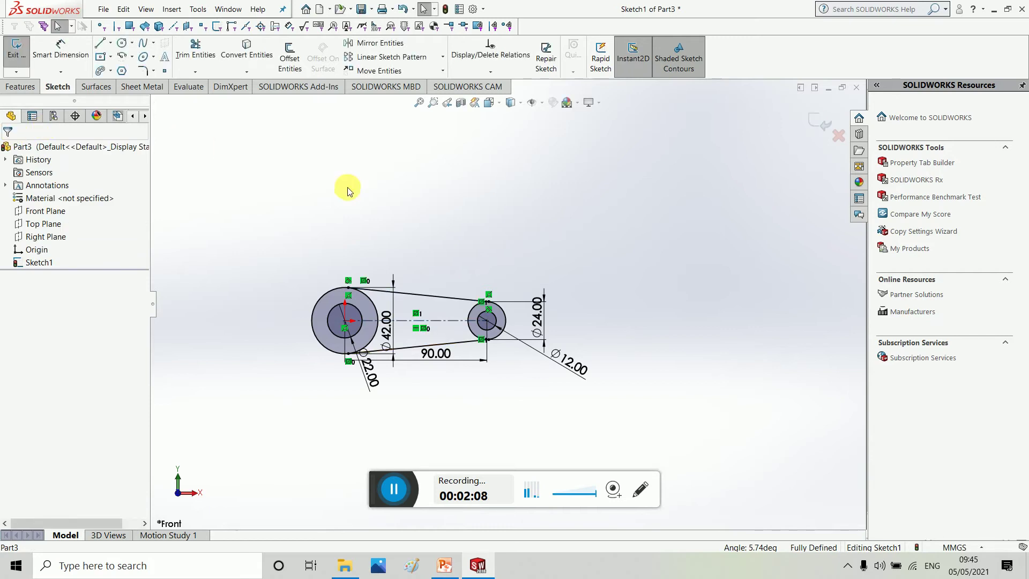
left_click(20, 86)
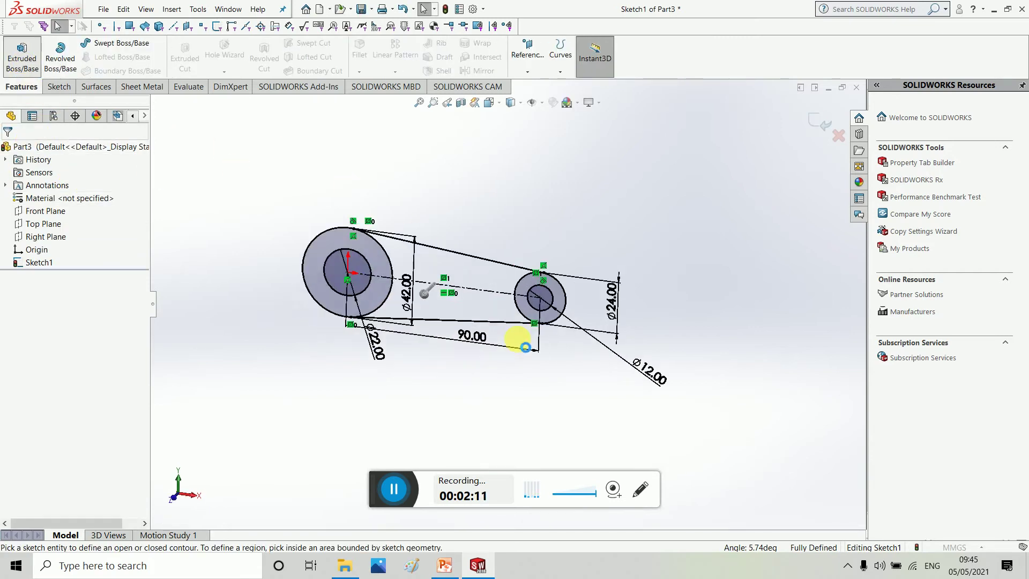
left_click(446, 565)
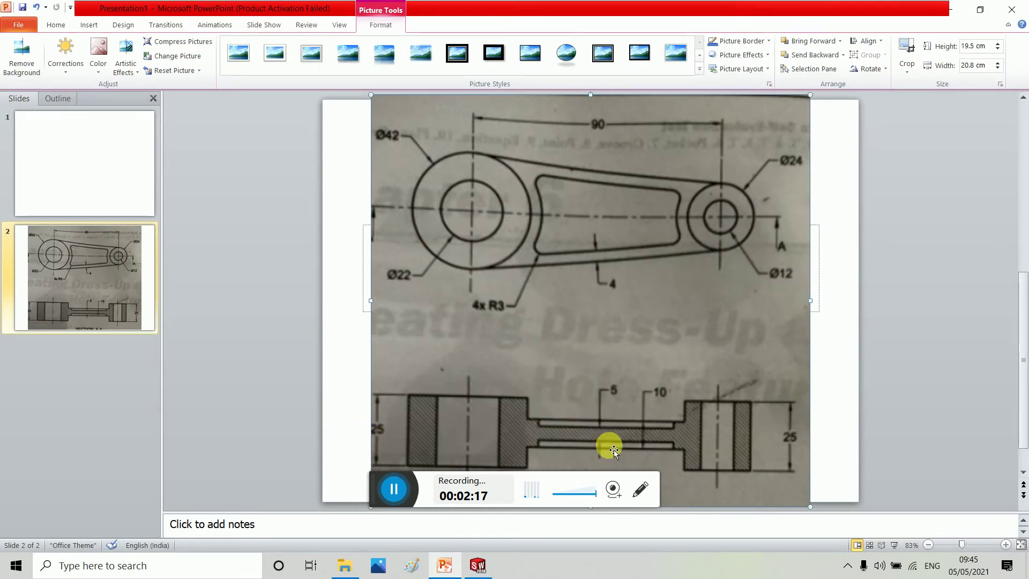
Extrude the large ring and small boss contours 25 mm with a Mid Plane end condition
left_click(478, 567)
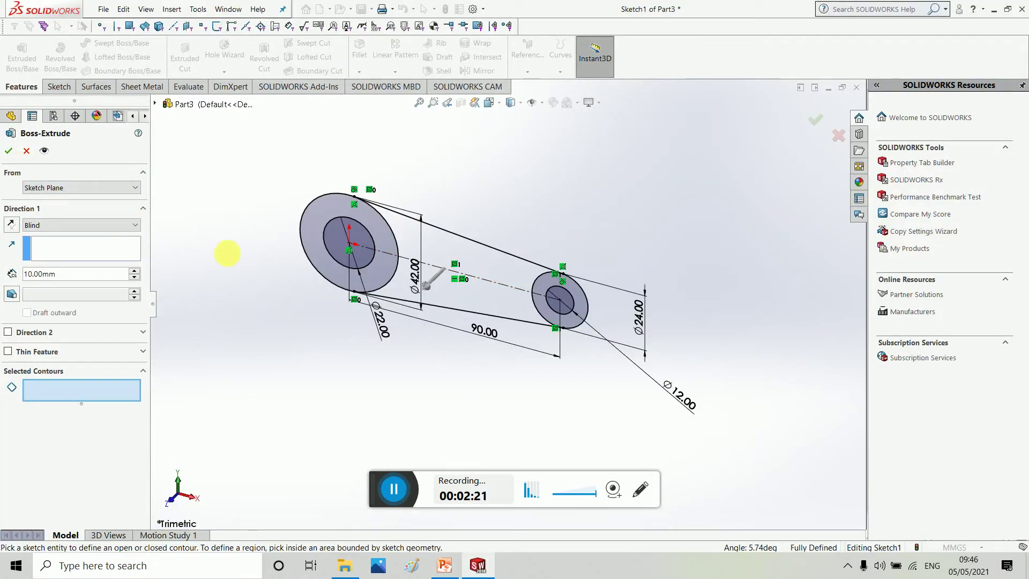
left_click(317, 207)
left_click(540, 284)
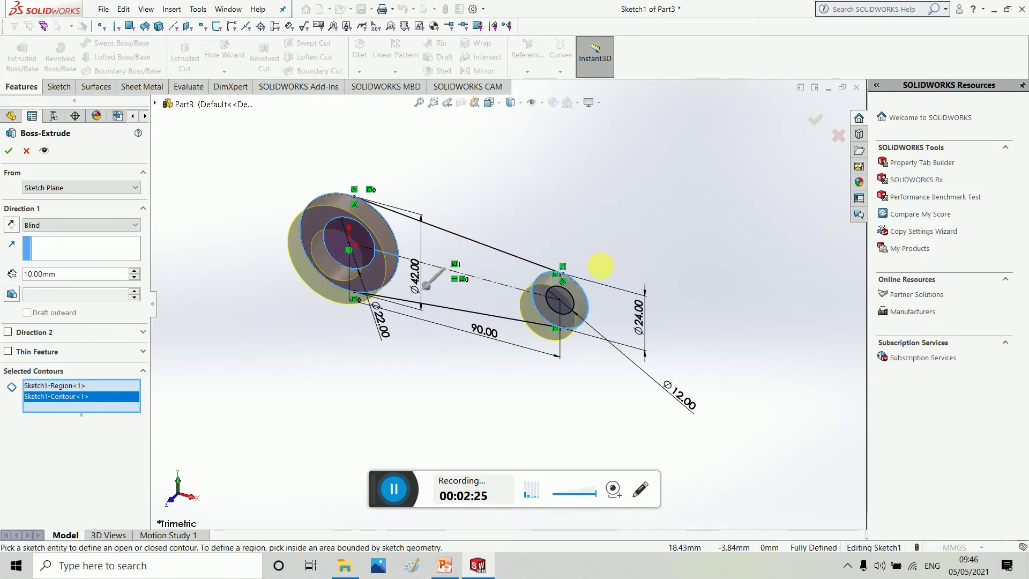
left_click(130, 223)
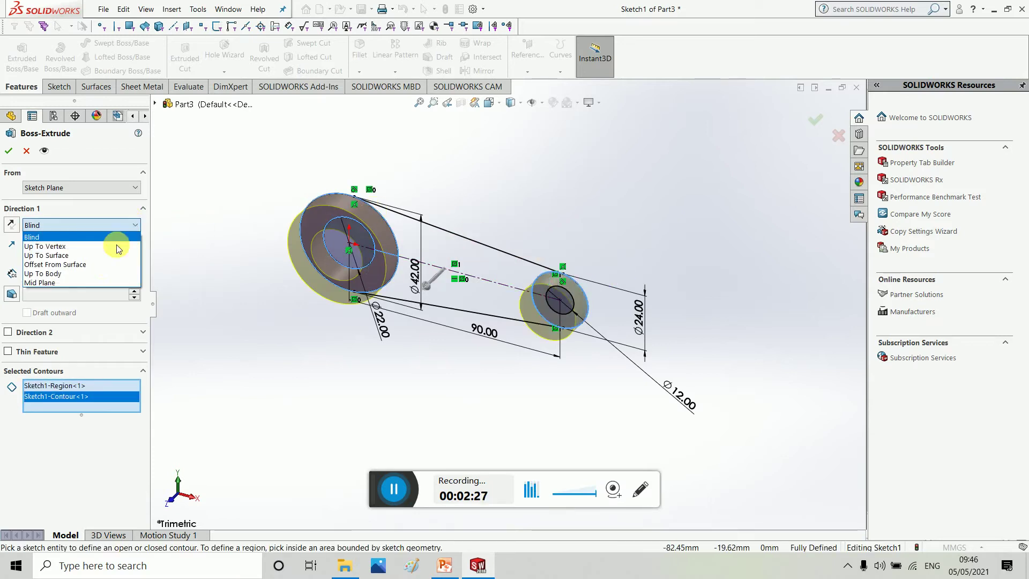
left_click(59, 285)
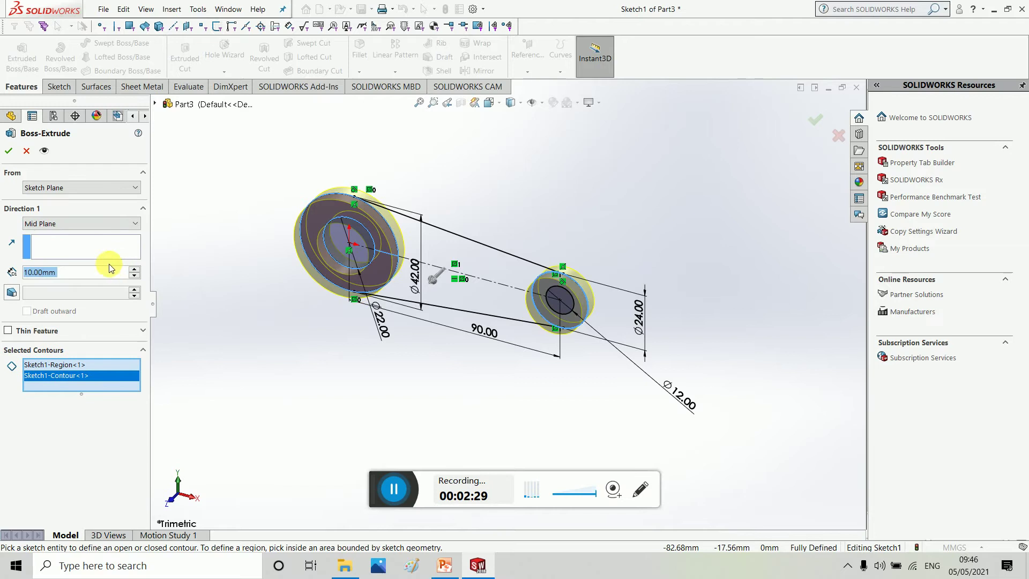
type("25")
key("Return")
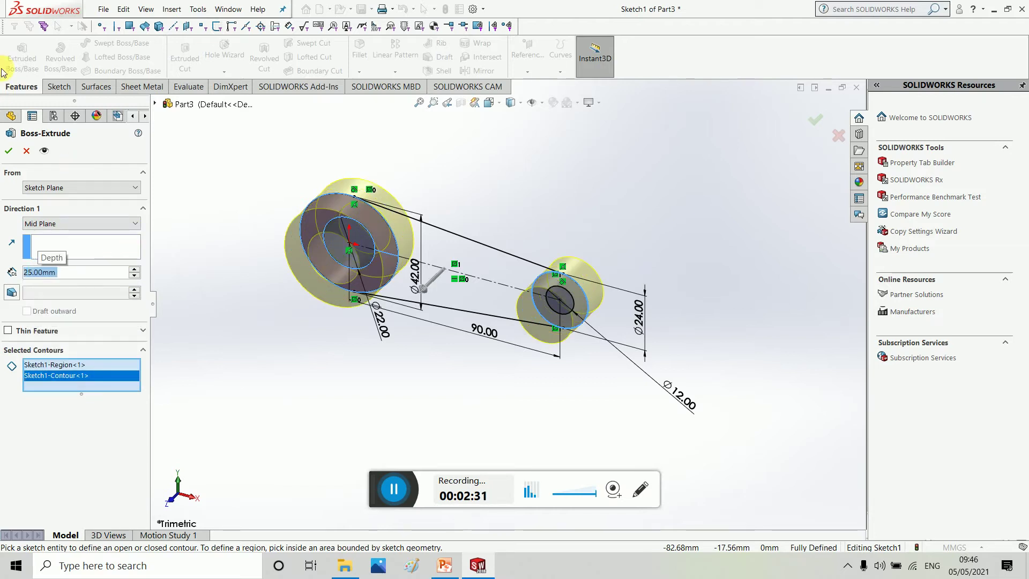
left_click(9, 154)
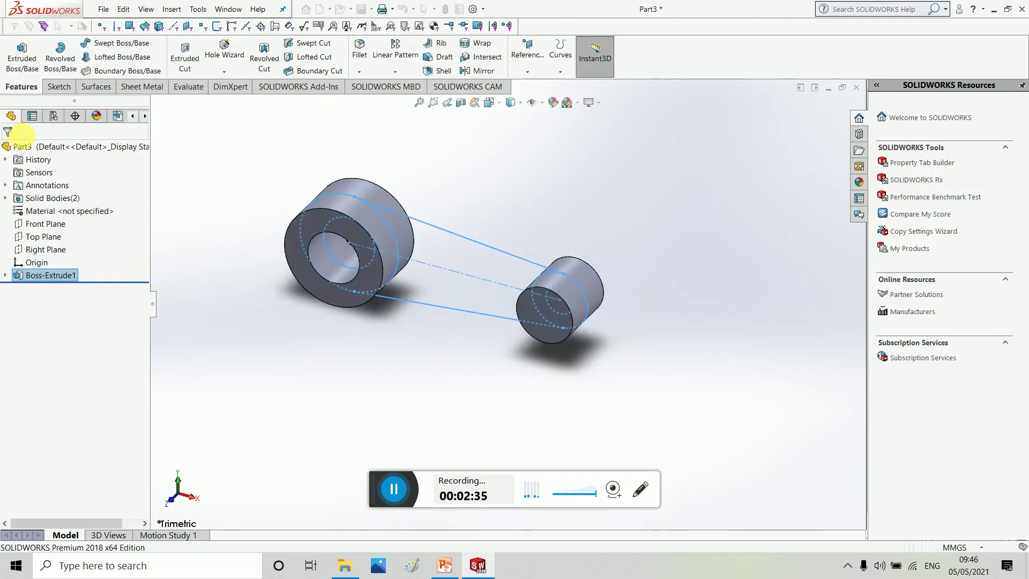
Start a second boss extrusion from Sketch1 with the web region selected
left_click(5, 274)
left_click(51, 287)
left_click(29, 71)
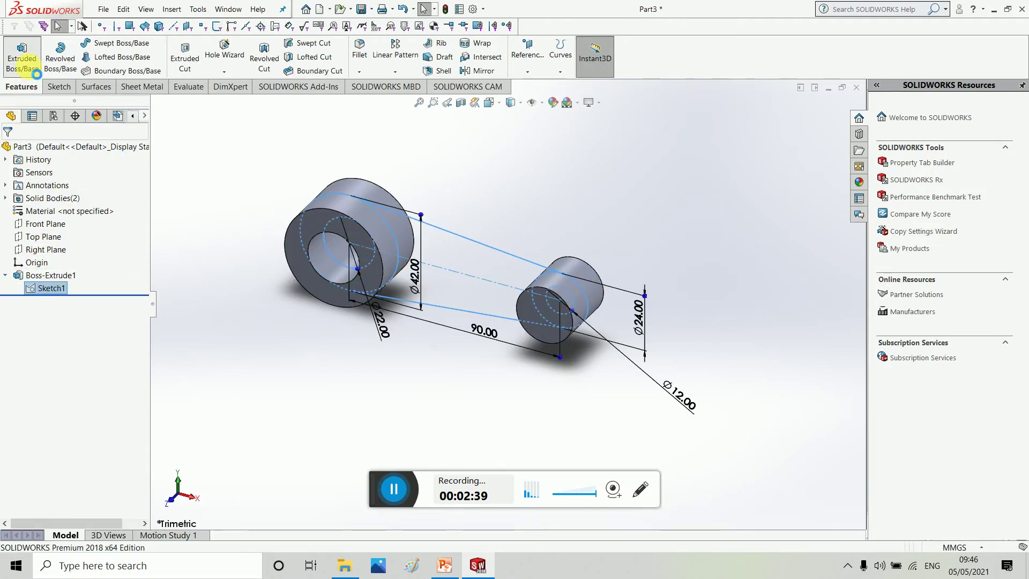
left_click(434, 255)
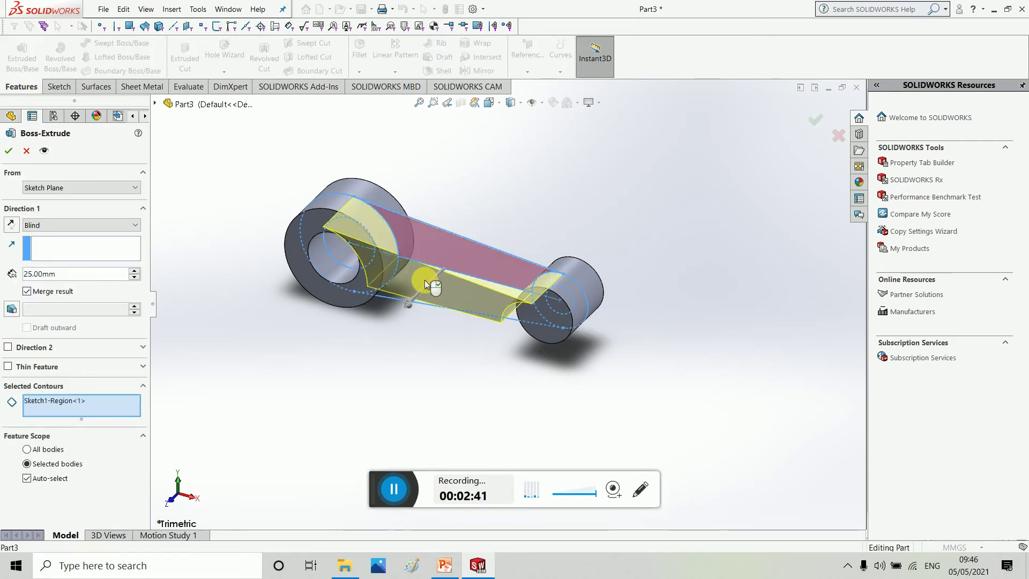
middle_click_drag(420, 280, 450, 252)
left_click_drag(485, 238, 472, 211)
middle_click_drag(471, 211, 498, 270)
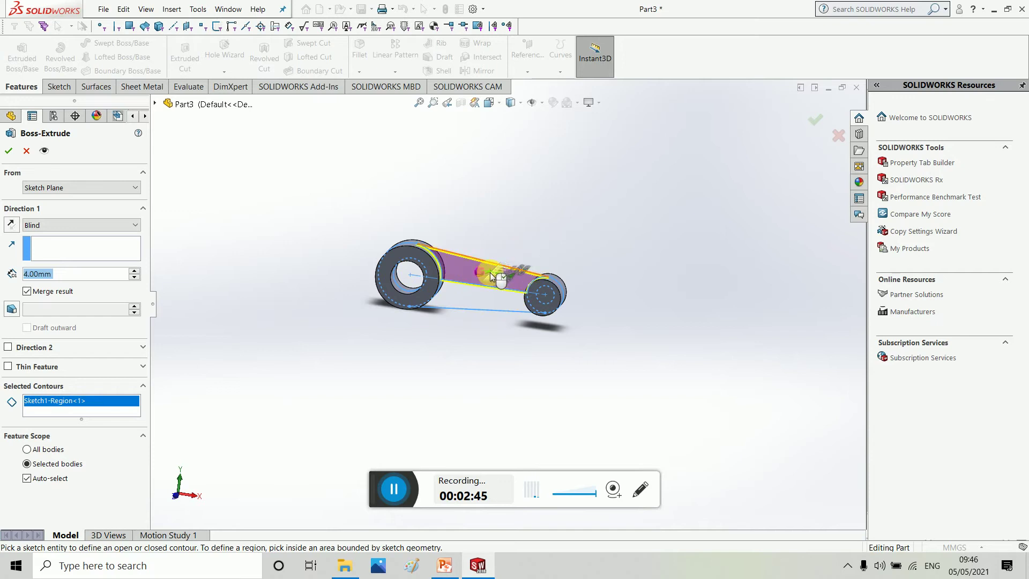
left_click(466, 298)
scroll(505, 242, "down", 3)
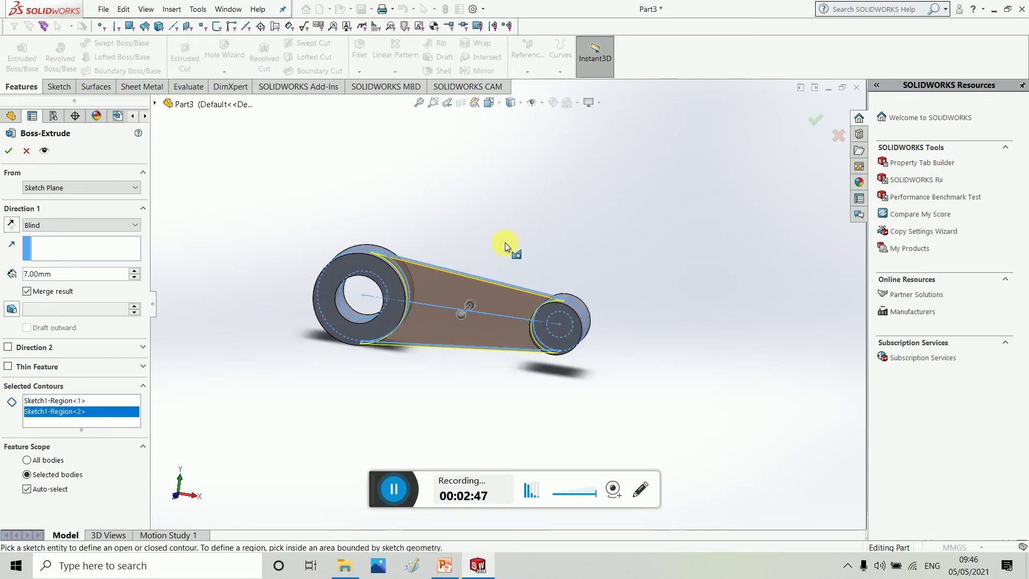
key("ctrl+7")
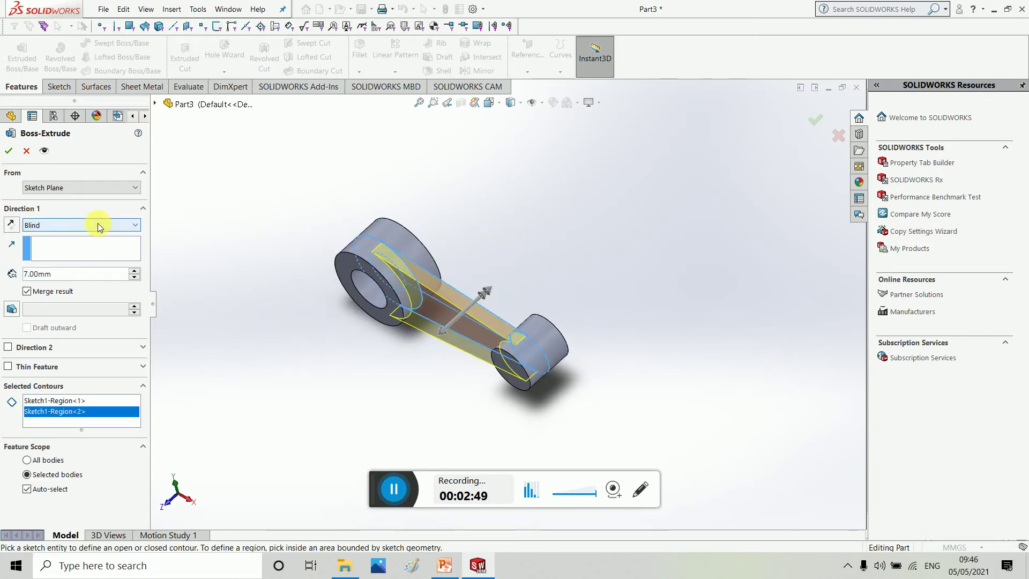
Set the web extrusion to Mid Plane, 20 mm deep, and create Boss-Extrude2
left_click(98, 225)
left_click(59, 291)
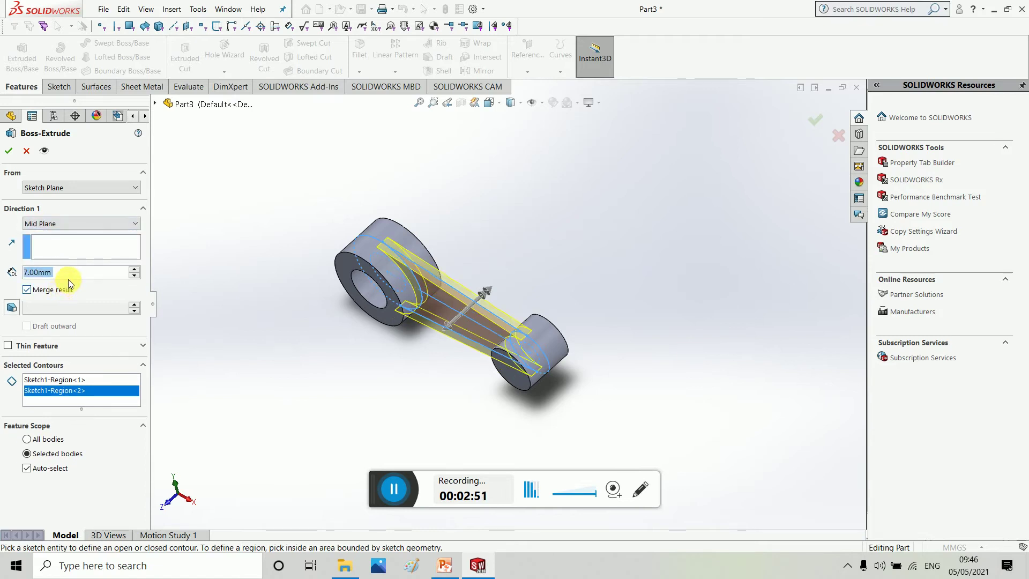
type("20")
key("Return")
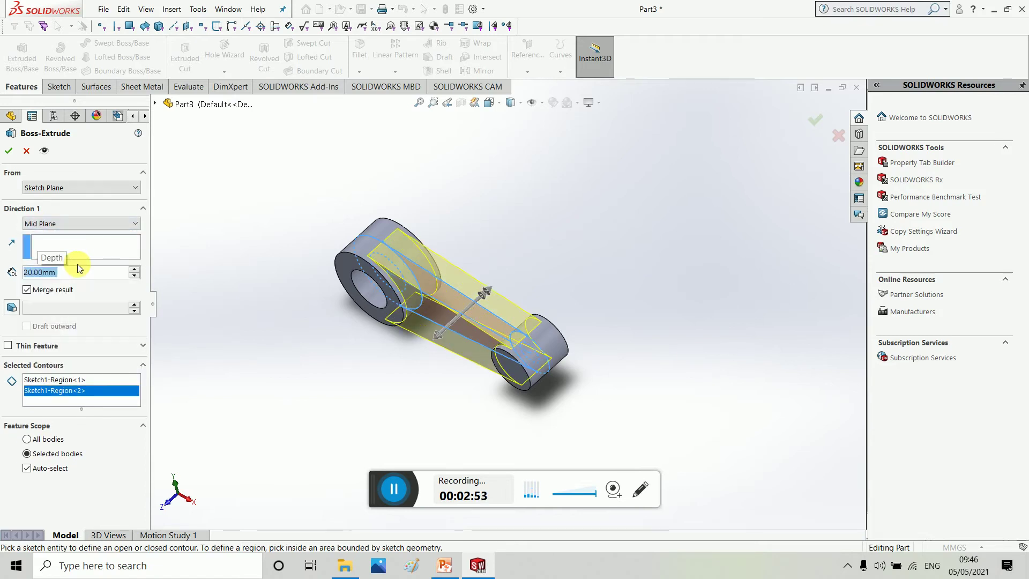
left_click(8, 155)
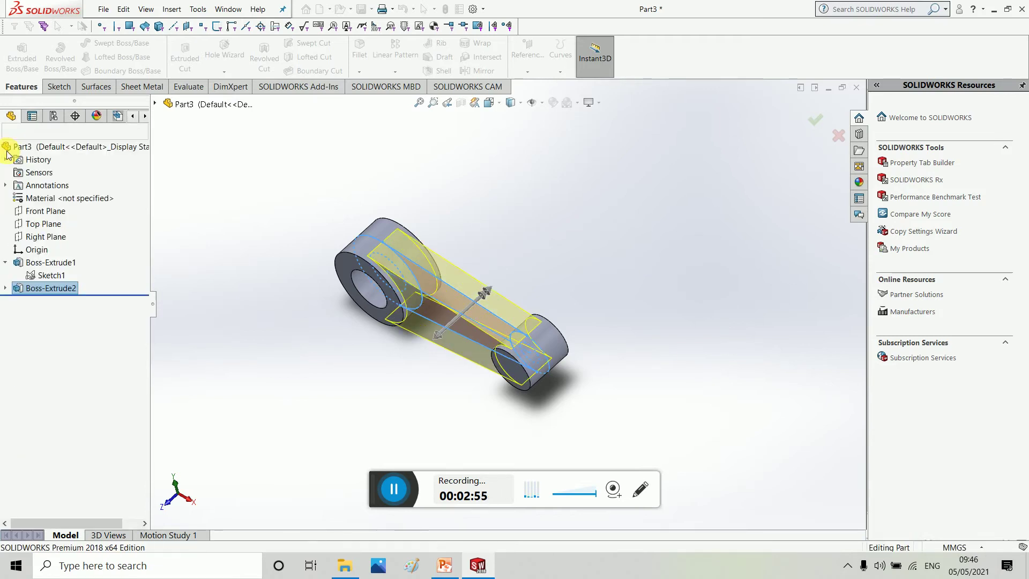
middle_click_drag(407, 290, 498, 269)
Turn the part to Front view and start a new sketch on its front face
key("f")
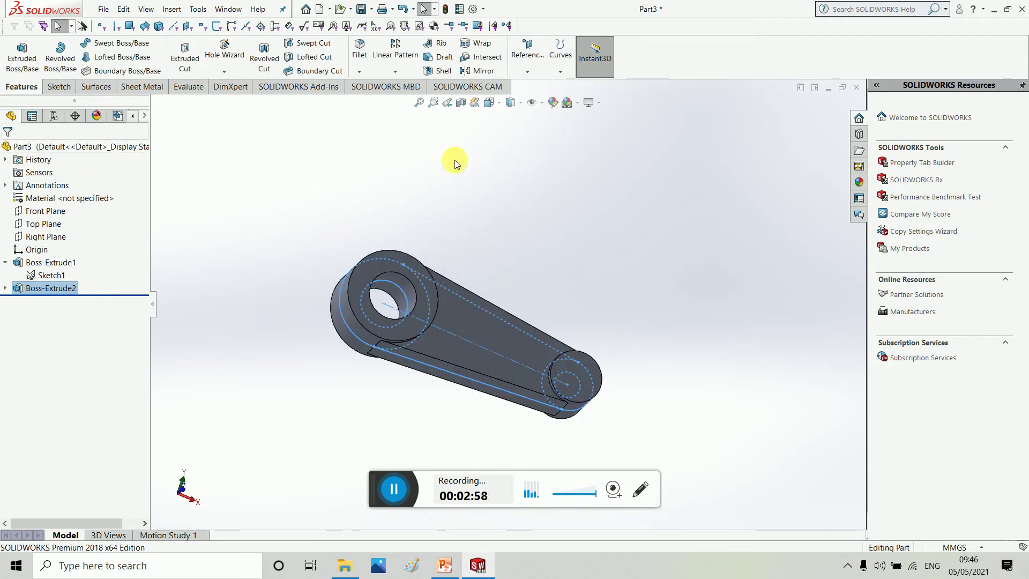
left_click(498, 101)
left_click(422, 302)
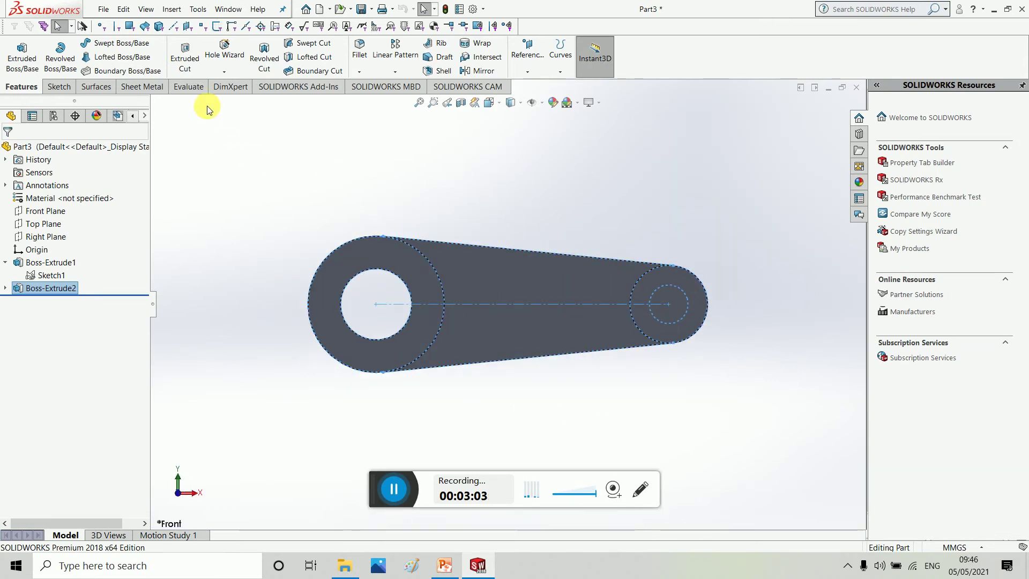
left_click(58, 87)
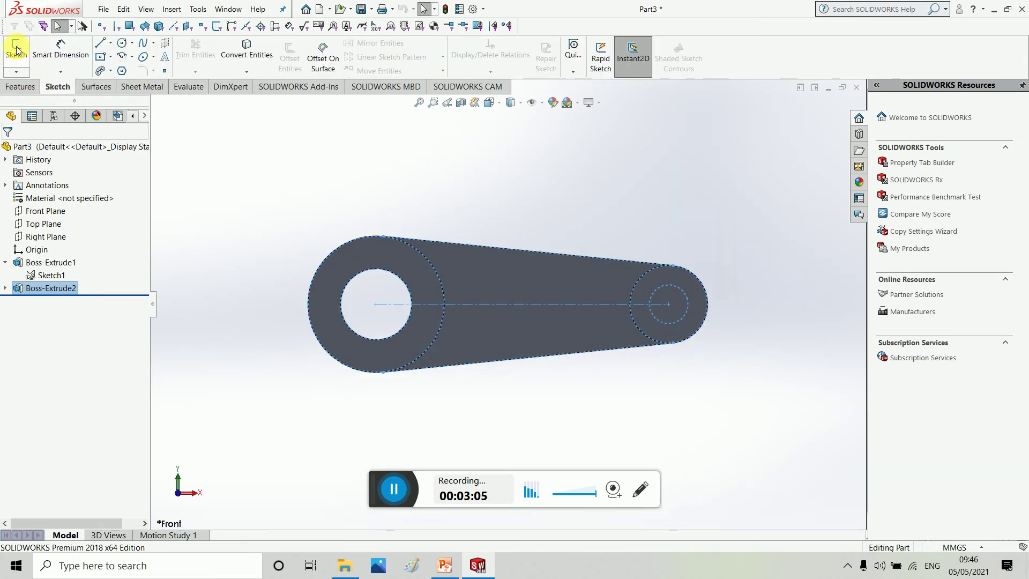
left_click(17, 51)
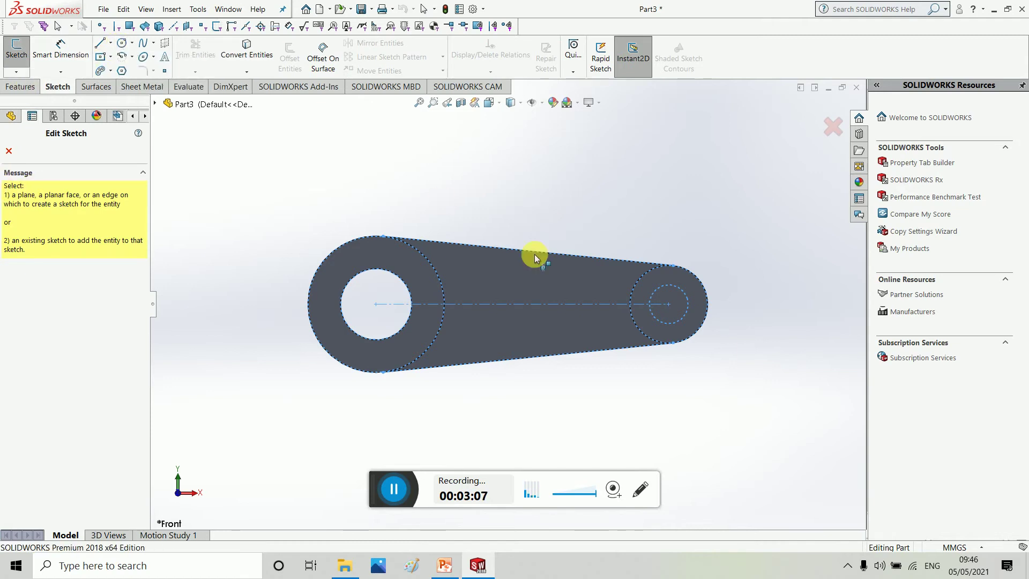
key("Escape")
left_click(374, 253)
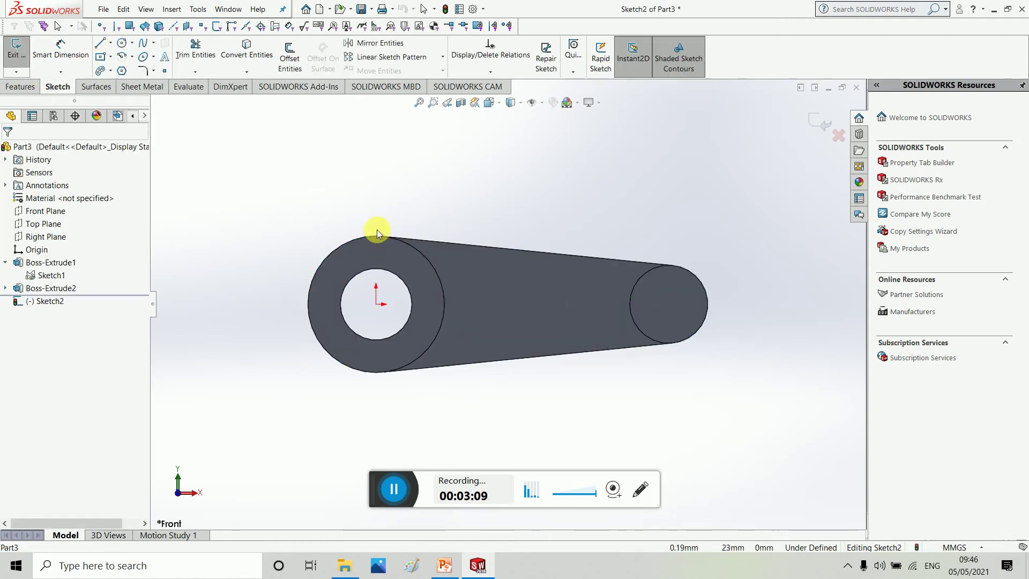
left_click(534, 290)
Draw circles centred on the large and small boss centres, each slightly larger
left_click(121, 45)
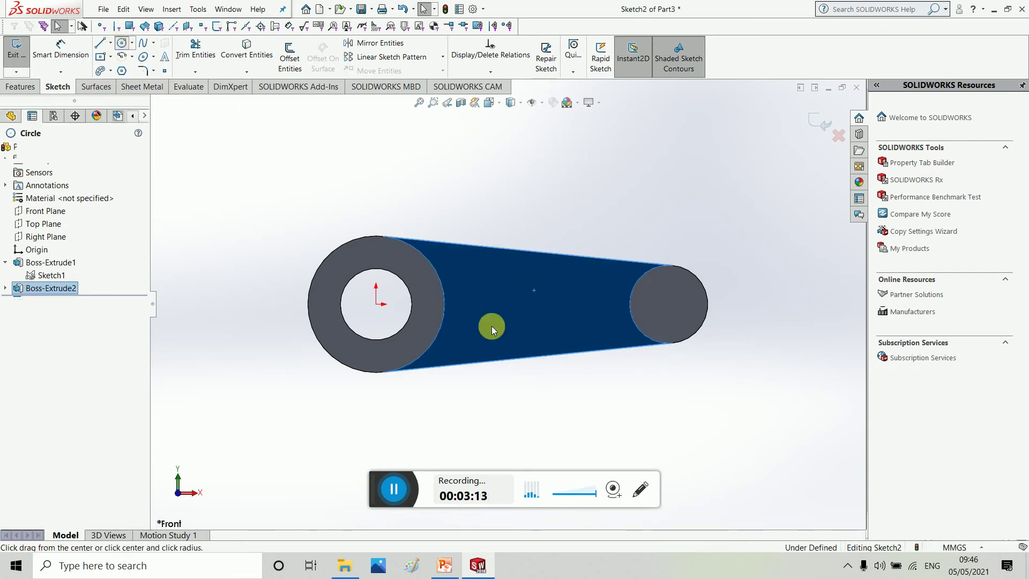
left_click(376, 304)
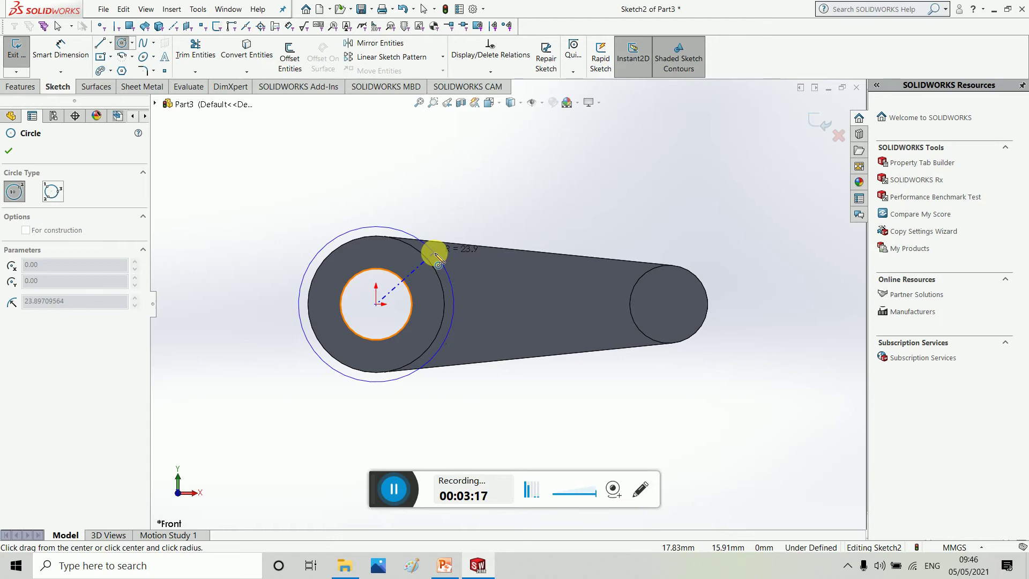
left_click(437, 260)
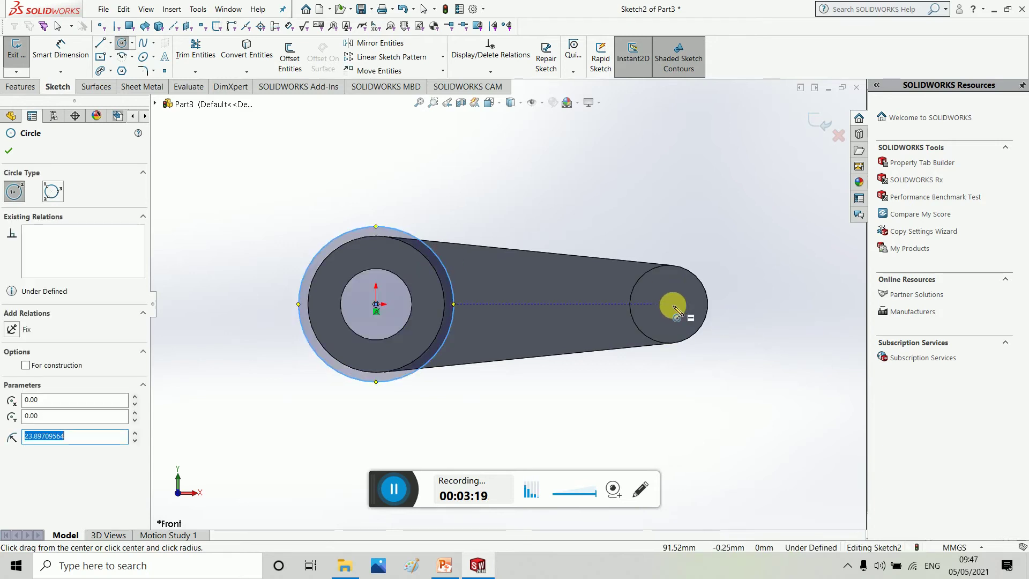
left_click_drag(669, 305, 705, 272)
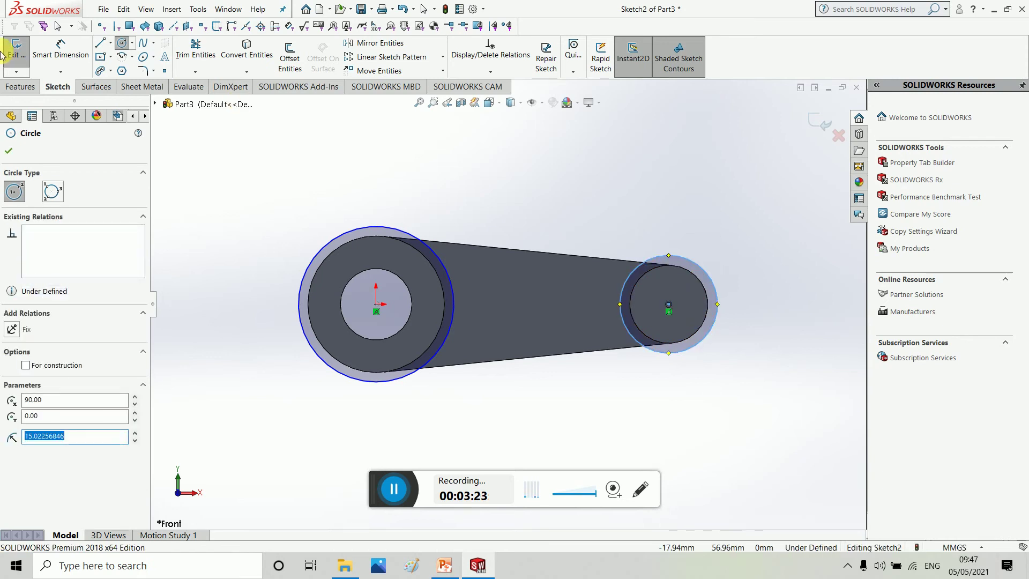
Draw a line from the large circle's edge across the top to the small circle
left_click(105, 47)
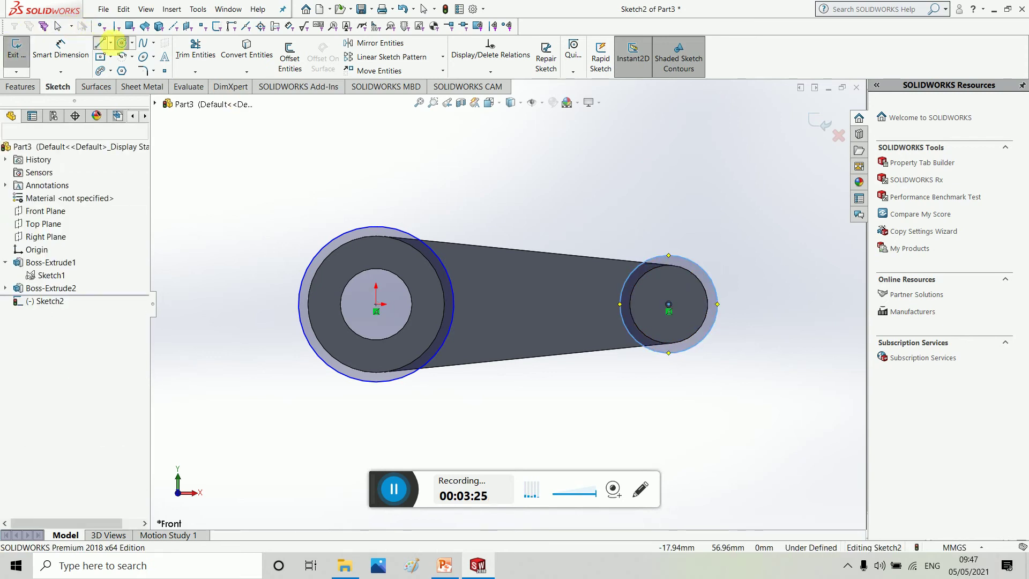
left_click(437, 258)
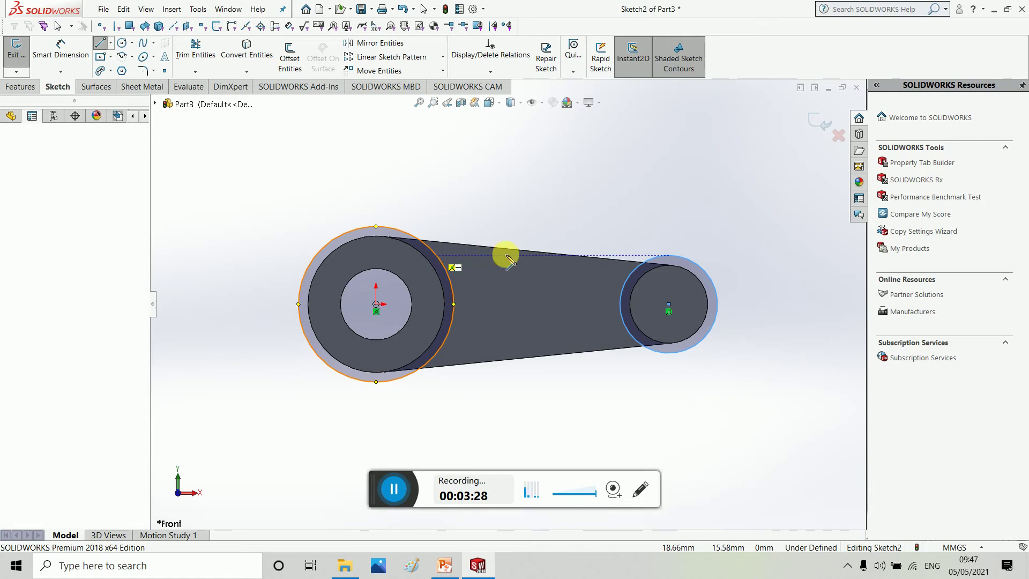
double_click(631, 273)
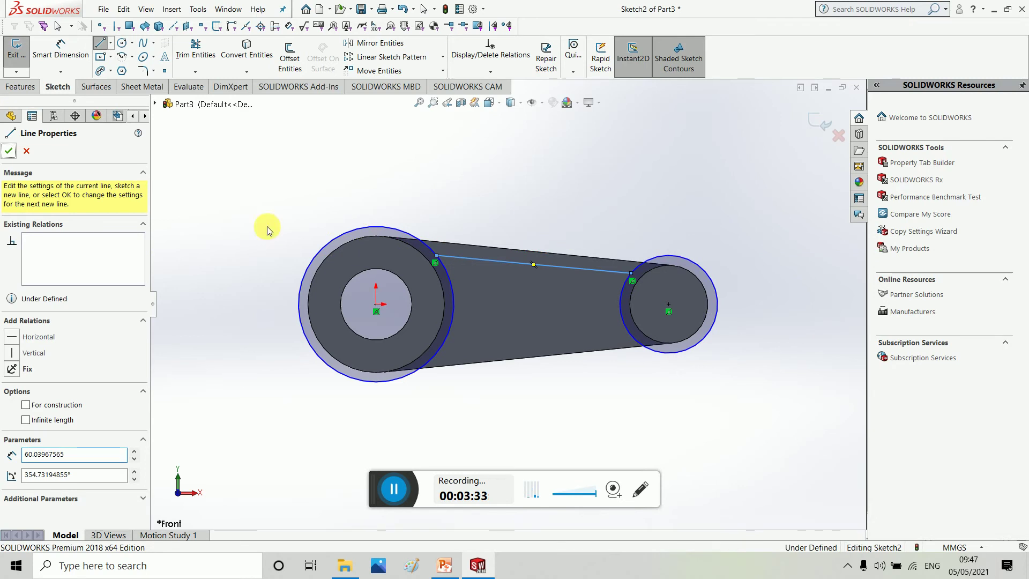
left_click(359, 231)
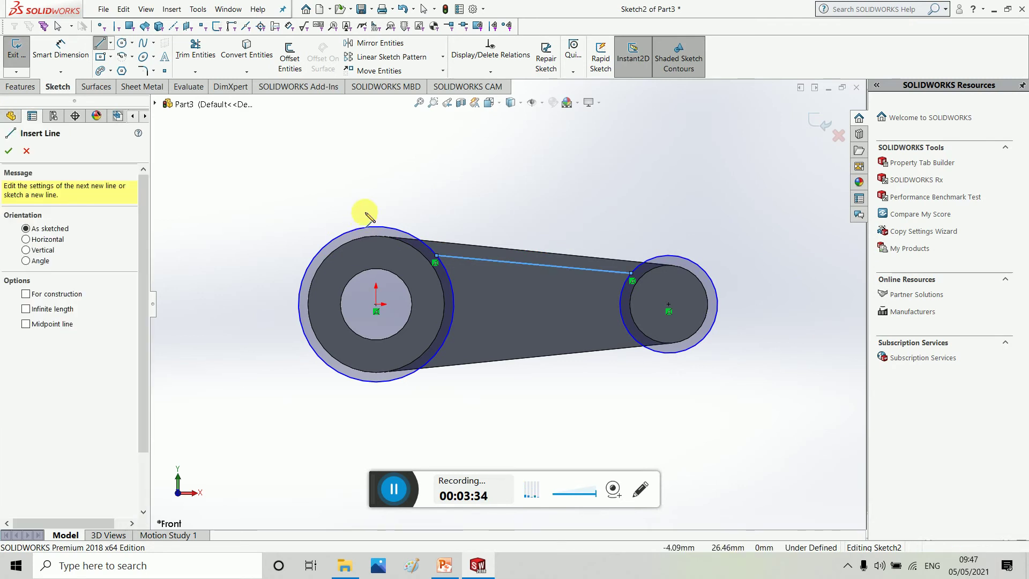
left_click(10, 152)
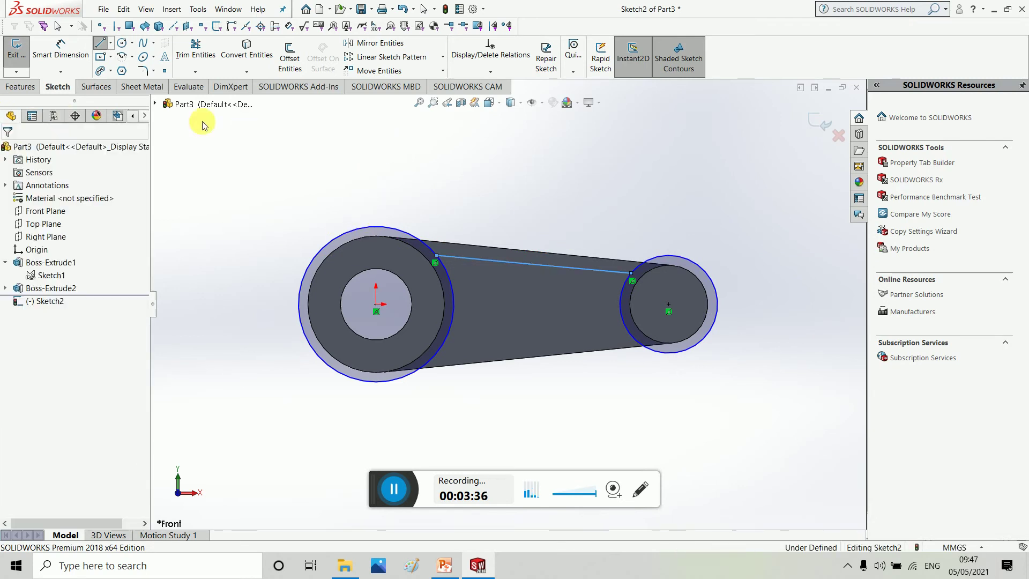
Make the top edge line parallel to the edge and mirror it about the Top Plane
left_click(489, 247)
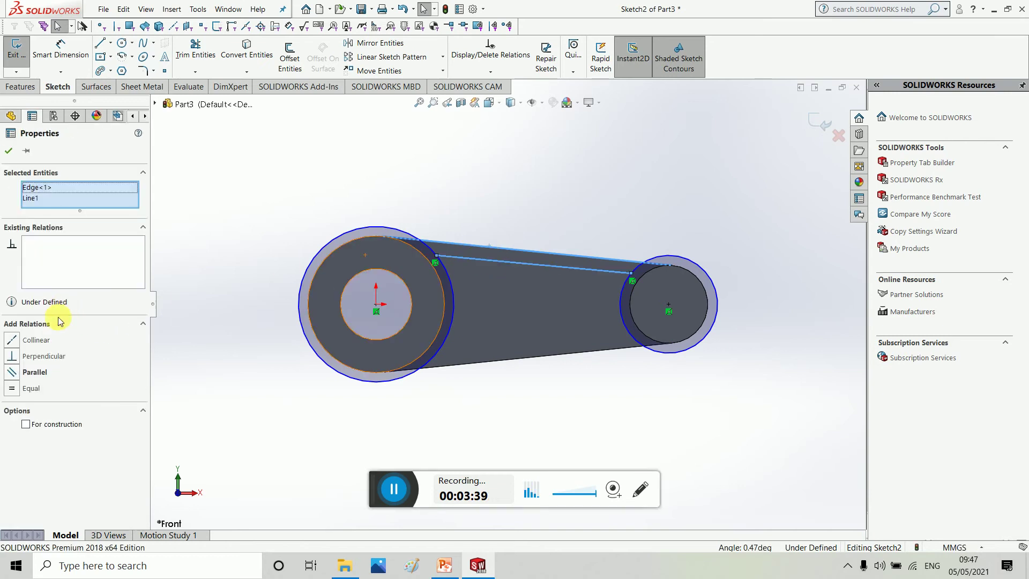
left_click(34, 372)
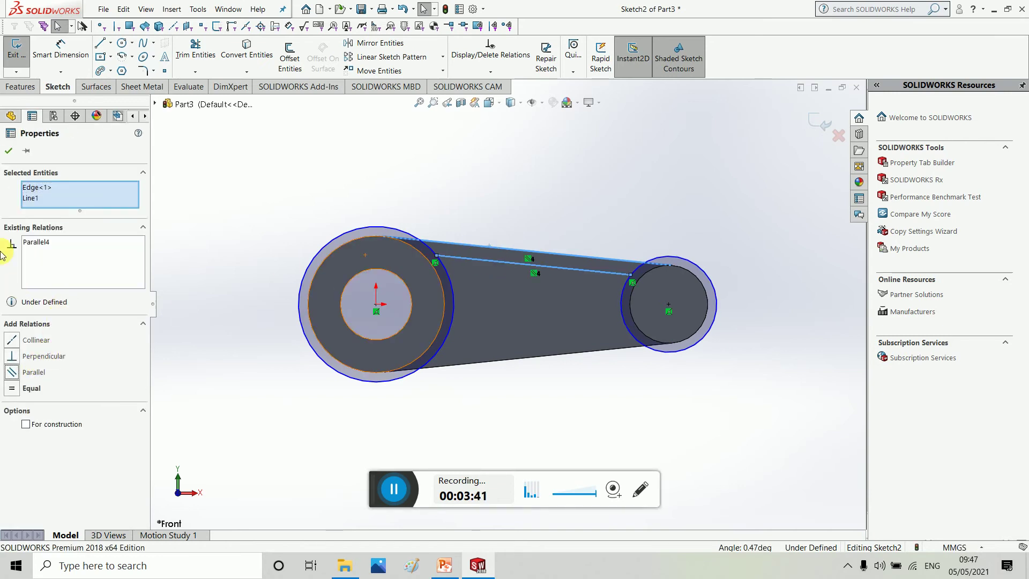
left_click(9, 151)
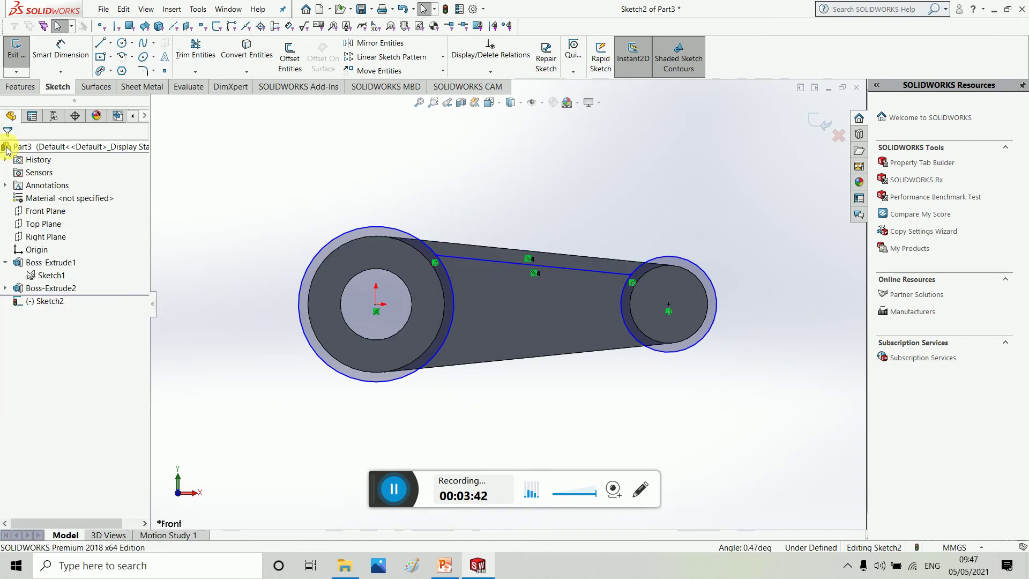
left_click(380, 43)
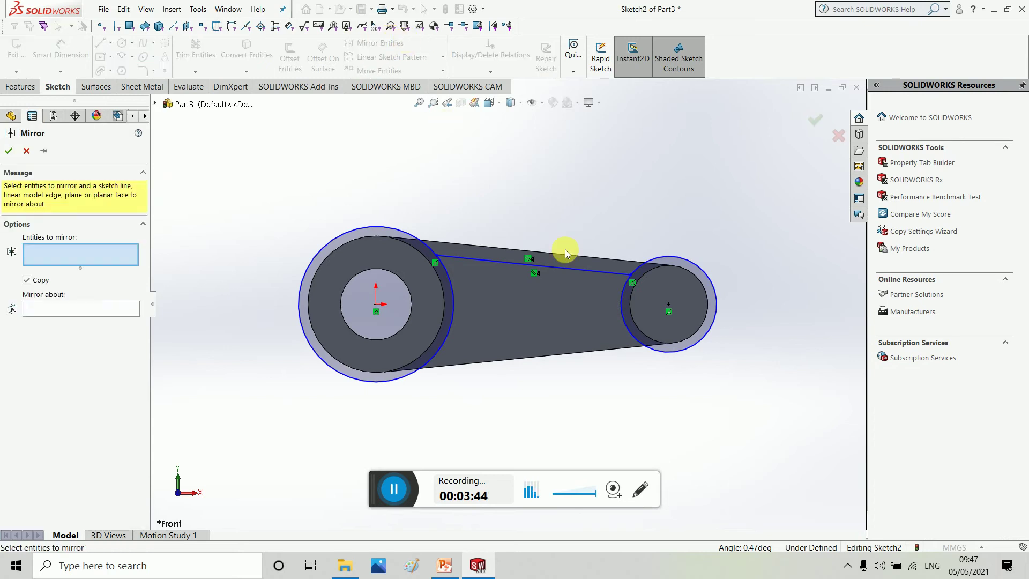
left_click(504, 262)
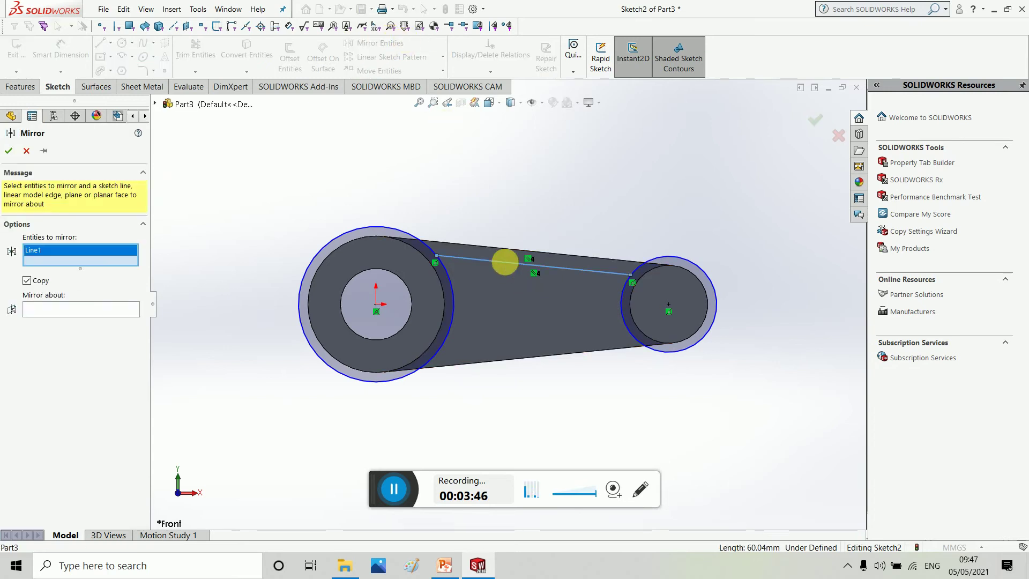
left_click(160, 106)
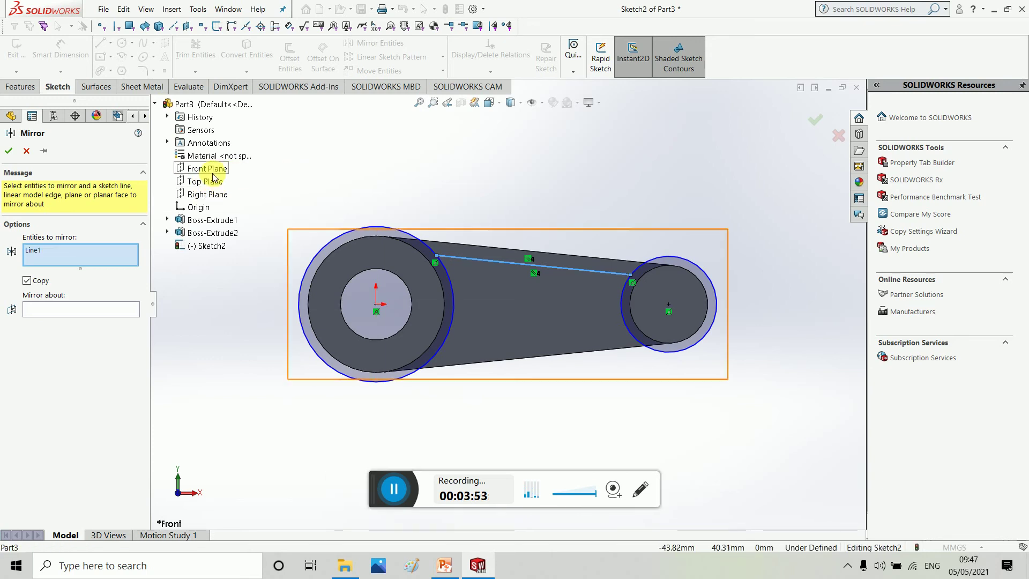
left_click(96, 314)
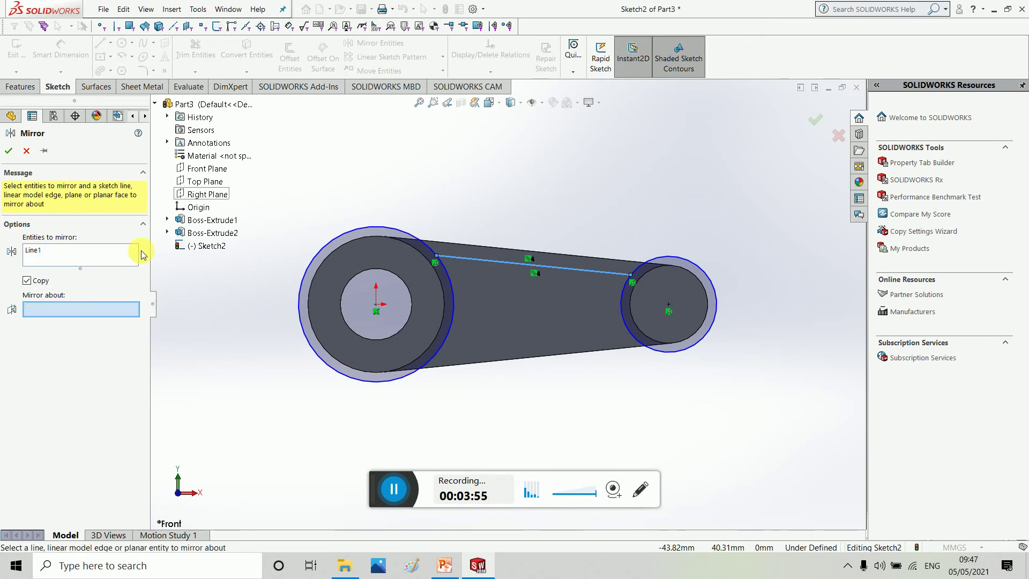
left_click(206, 181)
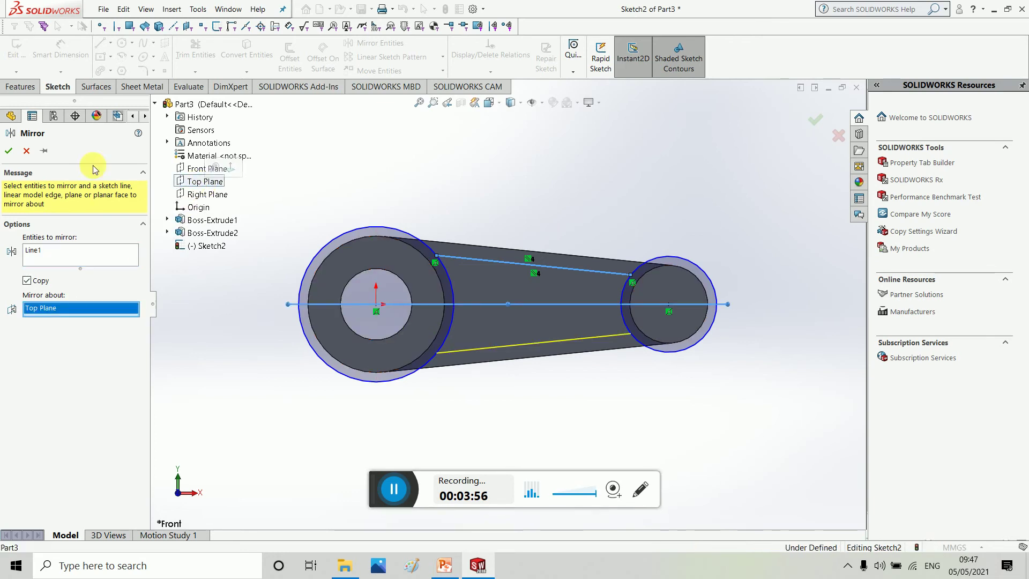
left_click(9, 150)
Power-trim the big and small circles' outer arcs to close the pocket outline
left_click(203, 57)
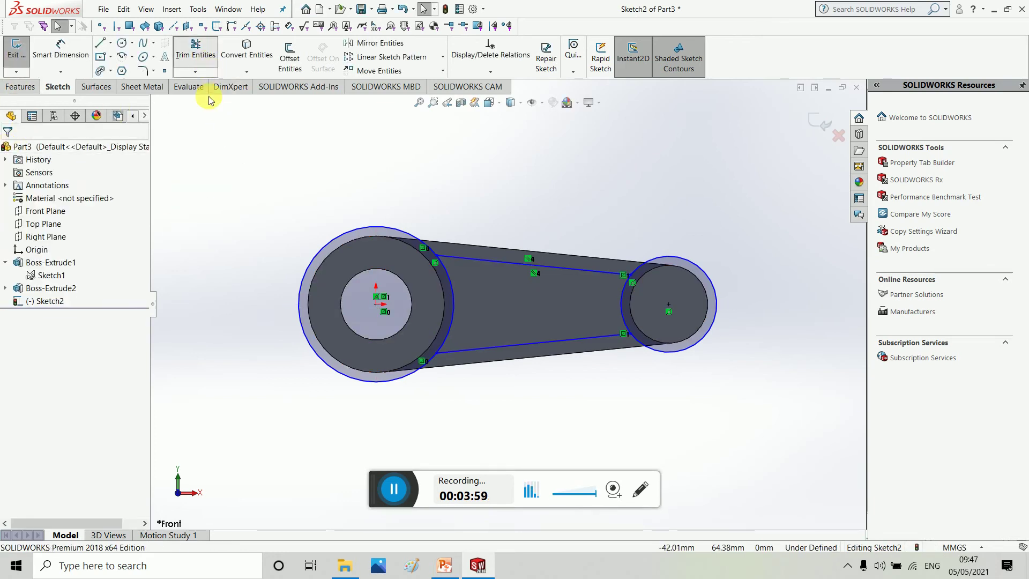
left_click_drag(319, 204, 361, 395)
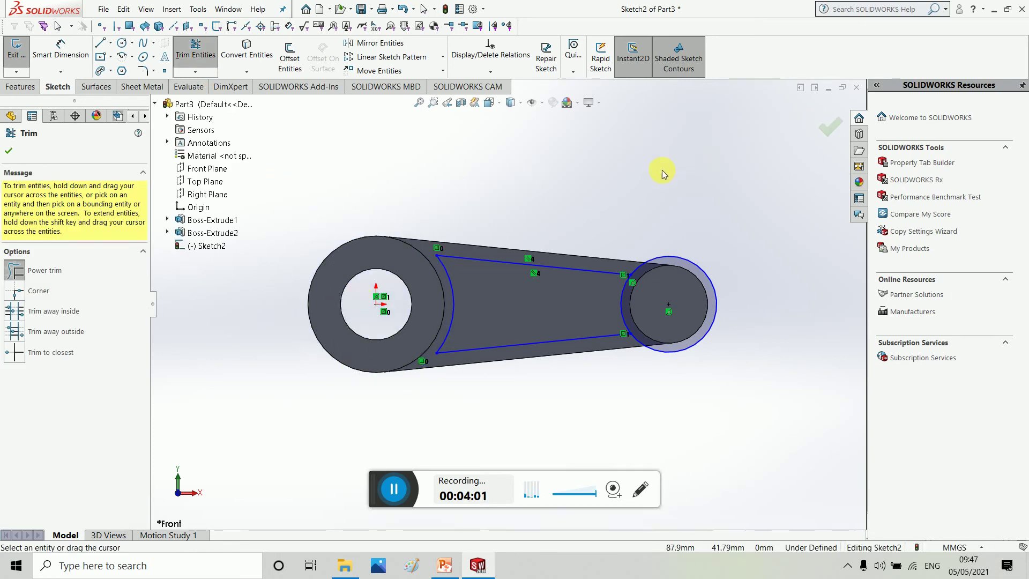
left_click_drag(670, 208, 687, 354)
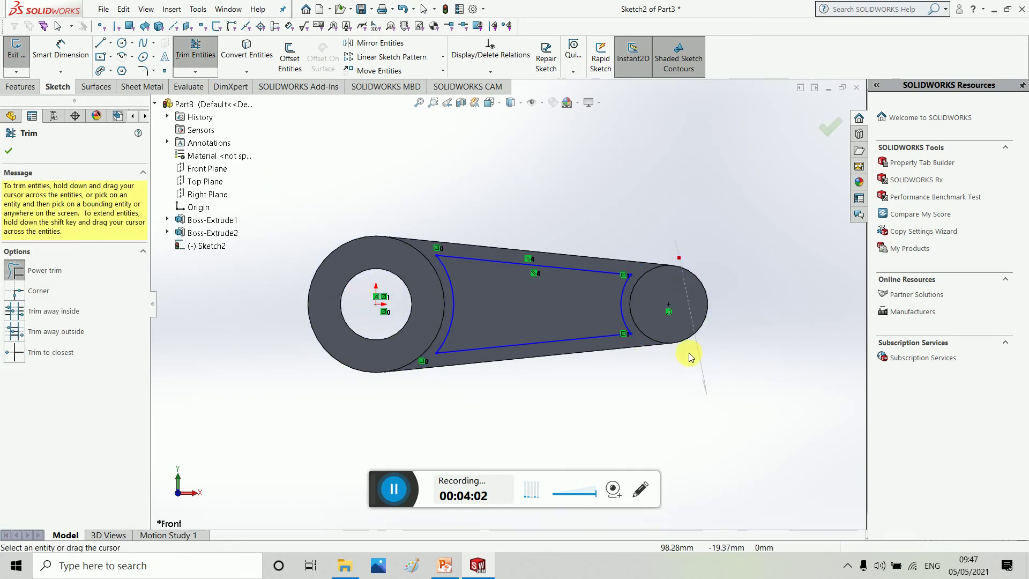
left_click(9, 152)
Start an Extruded Cut on the pocket outline and bring up the PowerPoint reference drawing
left_click(17, 87)
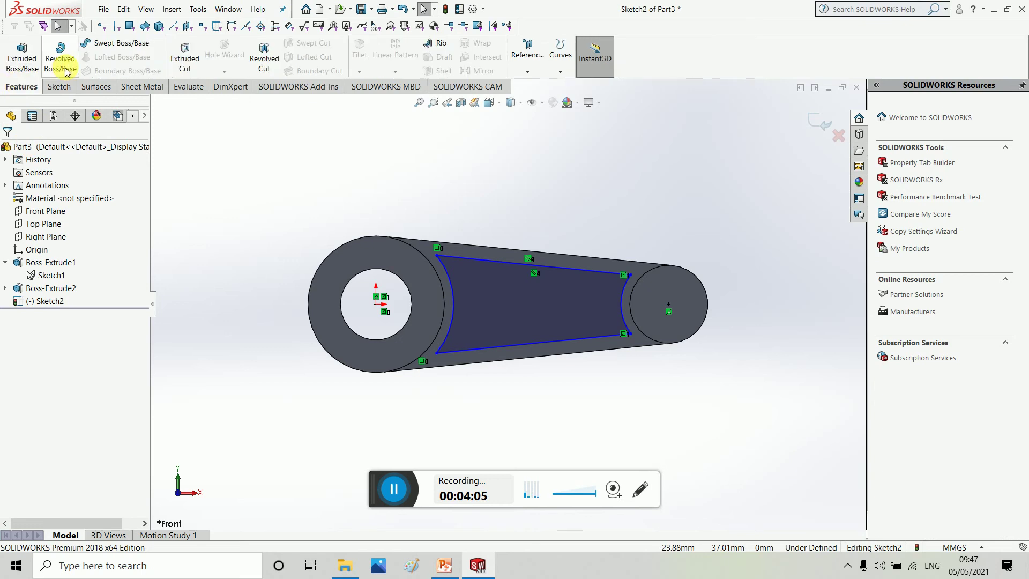
left_click(185, 53)
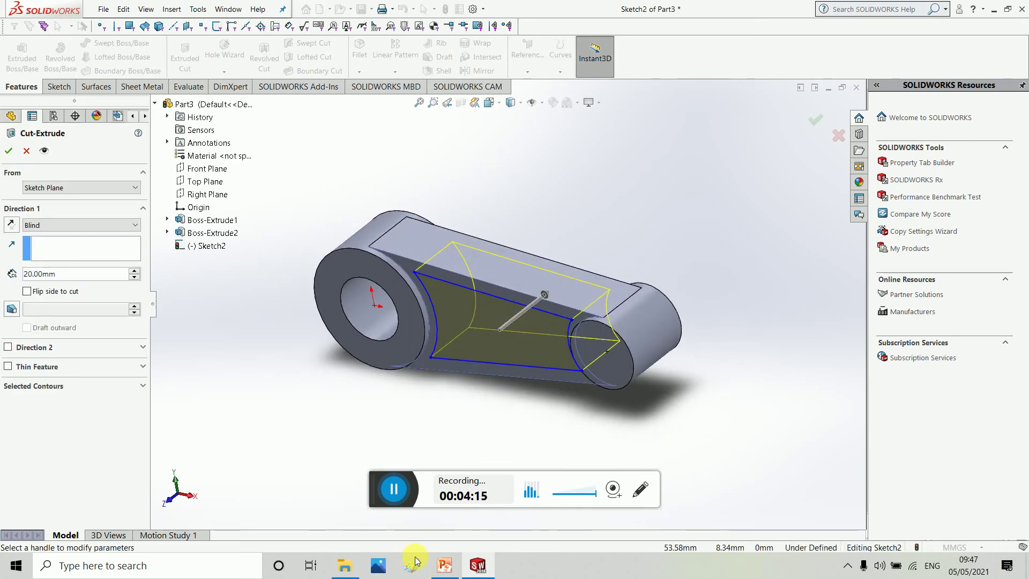
left_click(443, 565)
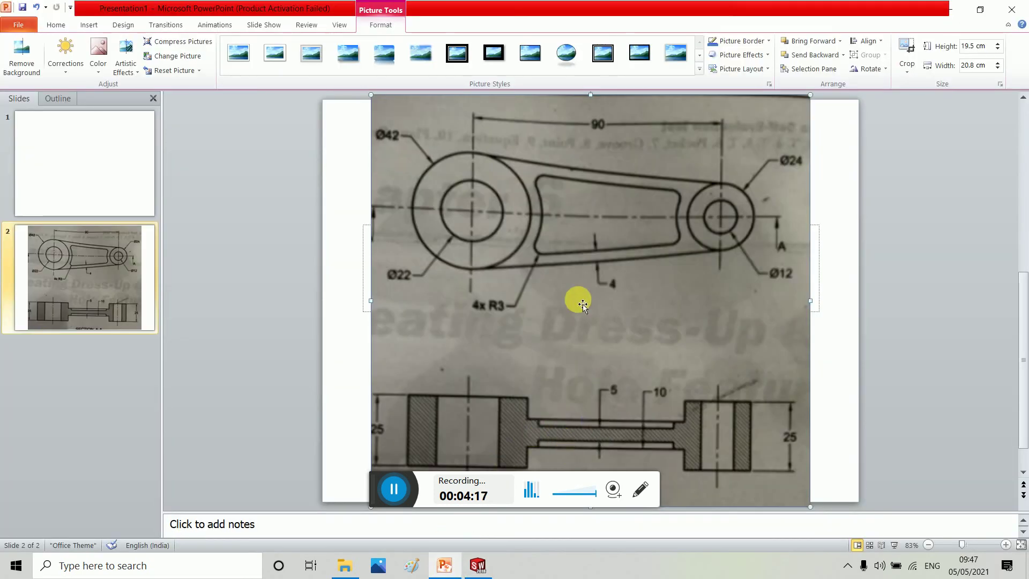
Back in SOLIDWORKS, set the pocket cut depth to 5.00 mm and confirm Cut-Extrude1
left_click(488, 570)
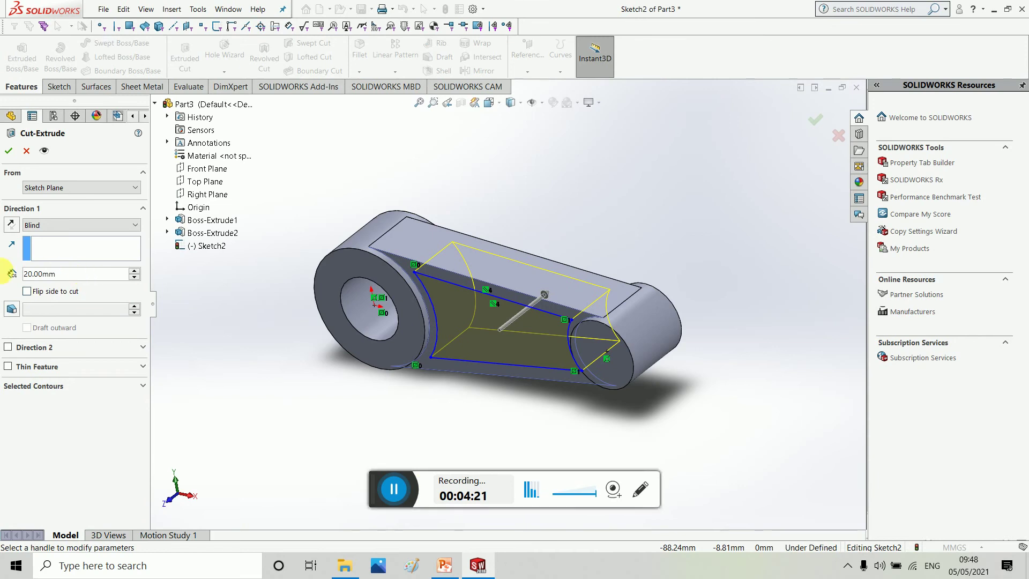
left_click(134, 275)
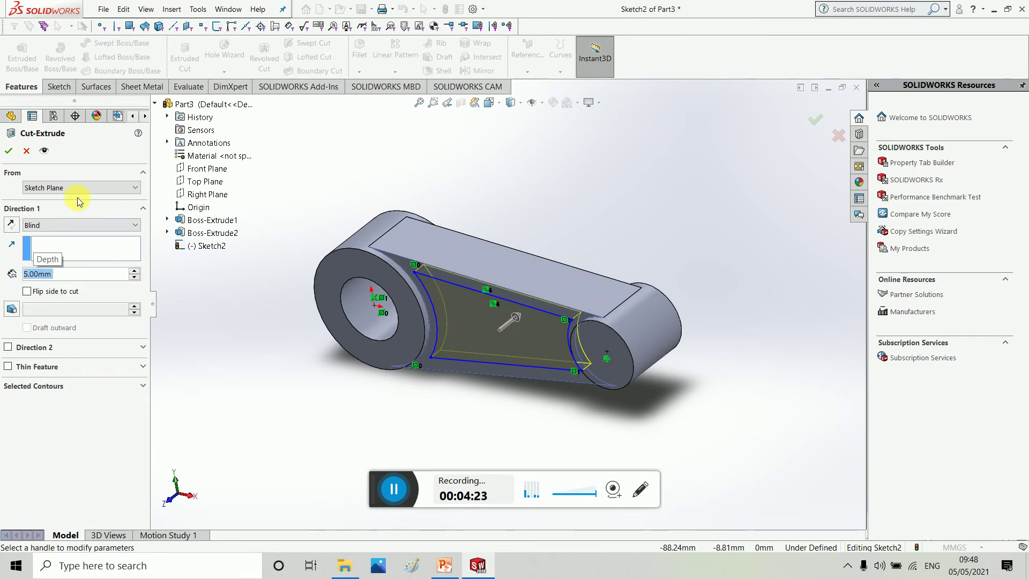
left_click(9, 151)
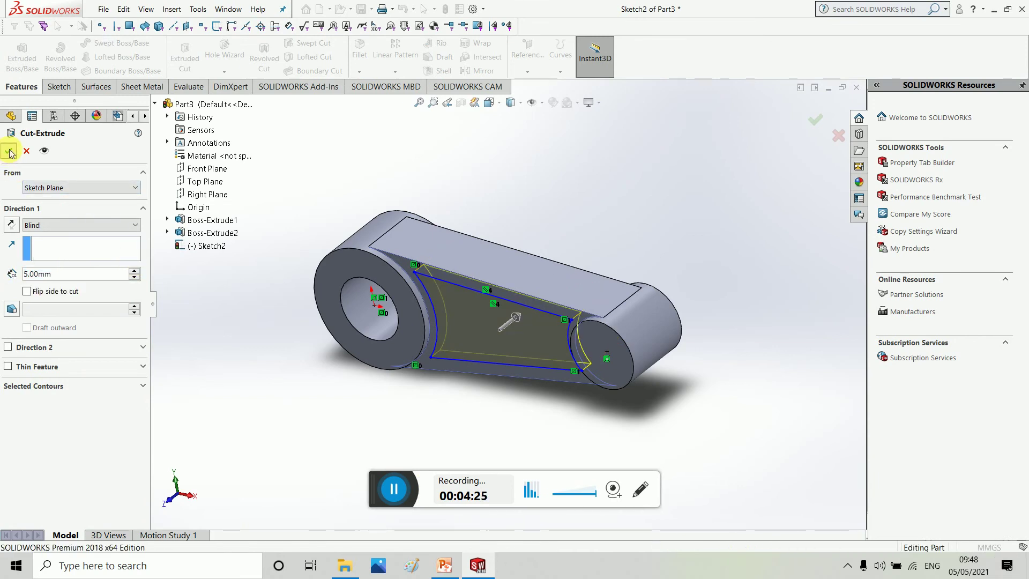
middle_click_drag(428, 191, 401, 252)
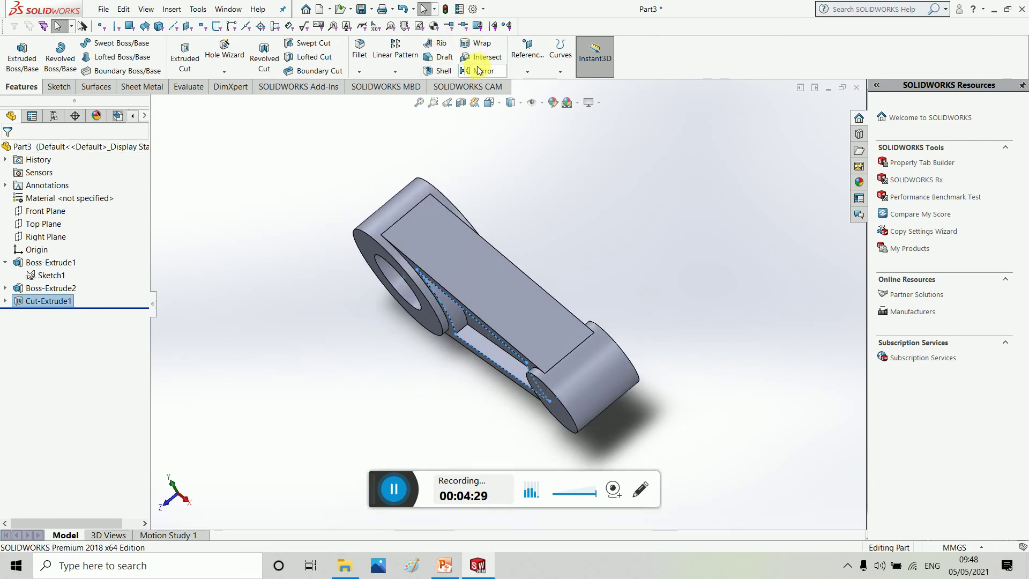
Mirror Cut-Extrude1 about the Front Plane and check both web faces
left_click(478, 70)
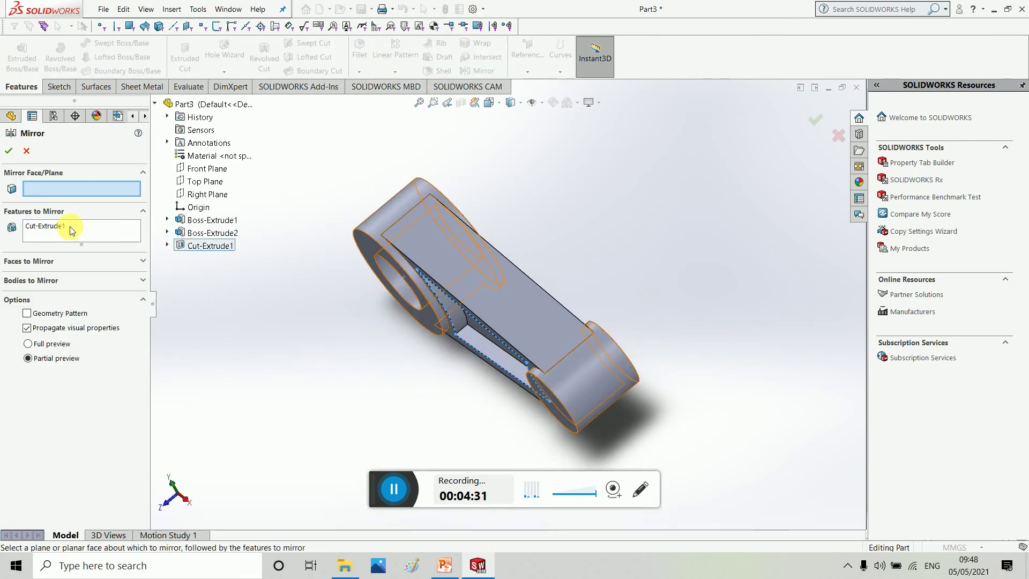
left_click(205, 169)
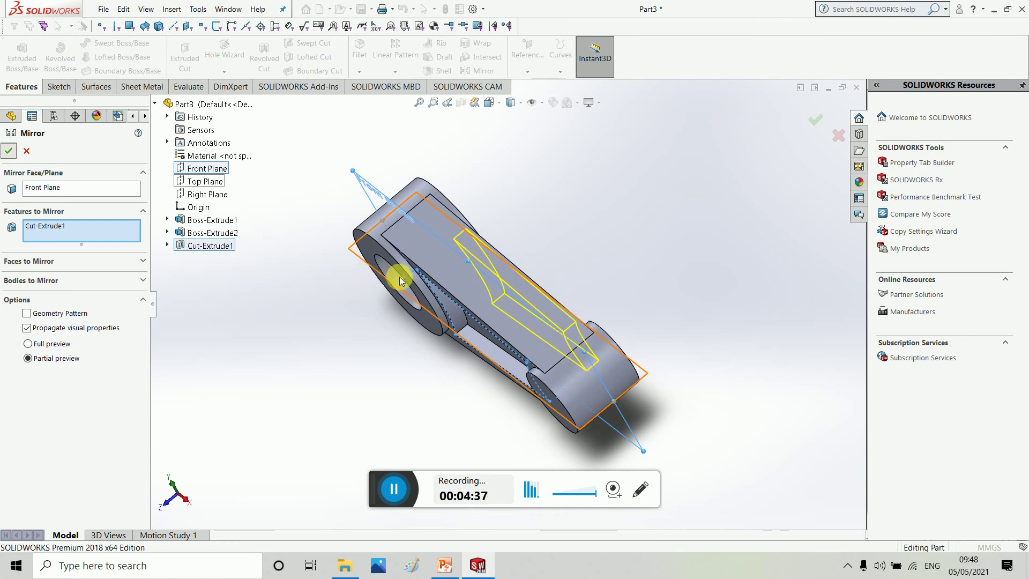
middle_click_drag(502, 292, 659, 262)
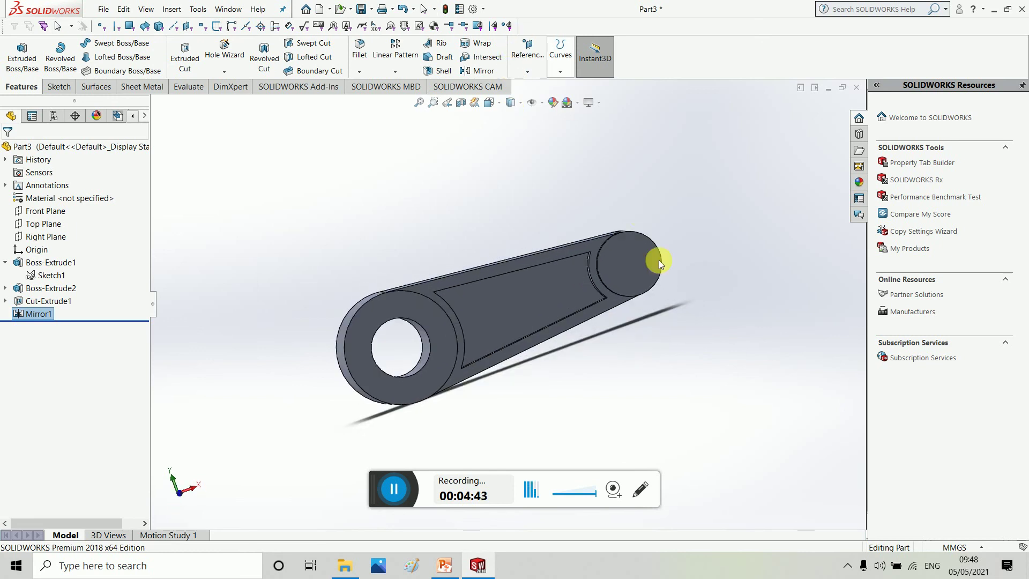
View the small boss's end face Normal To and start a new sketch on it
right_click(629, 263)
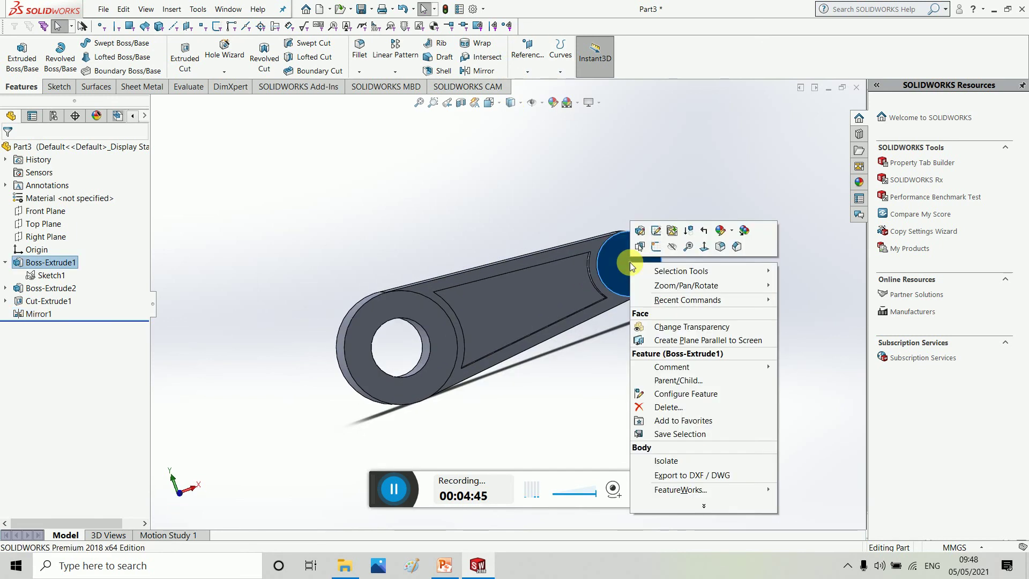
left_click(704, 247)
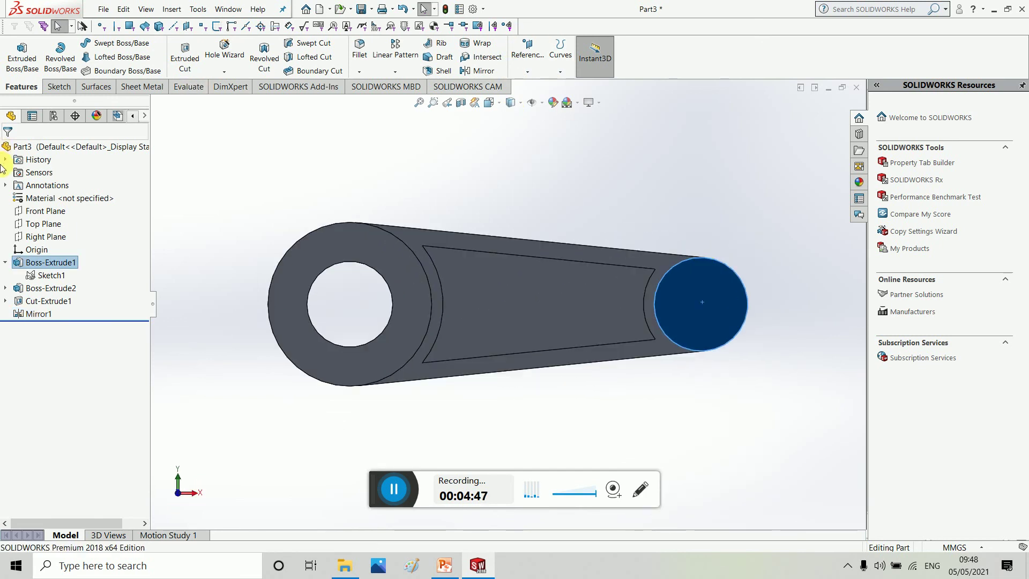
left_click(56, 88)
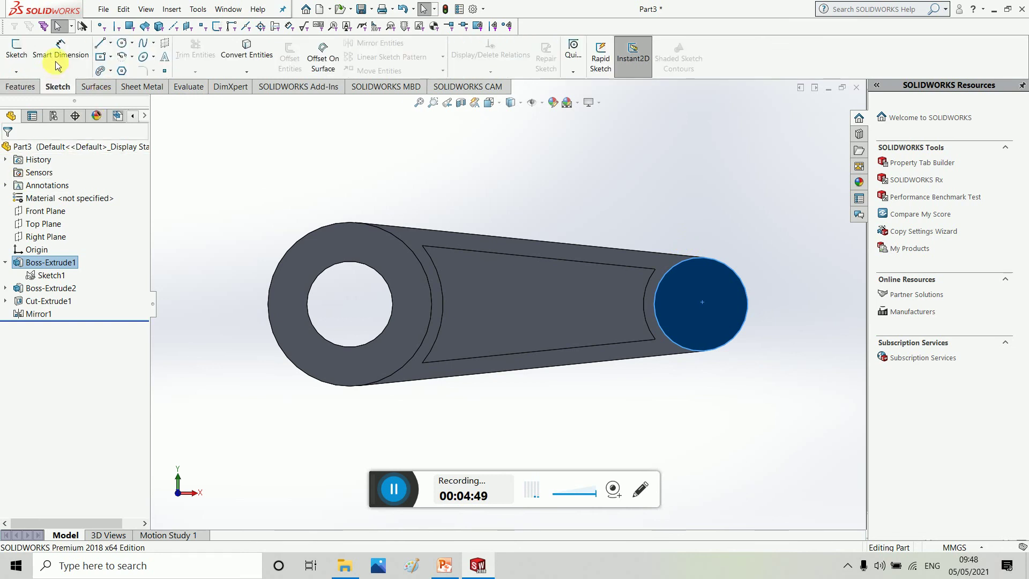
Draw a circle at the boss centre and dimension its diameter to 12
left_click(26, 54)
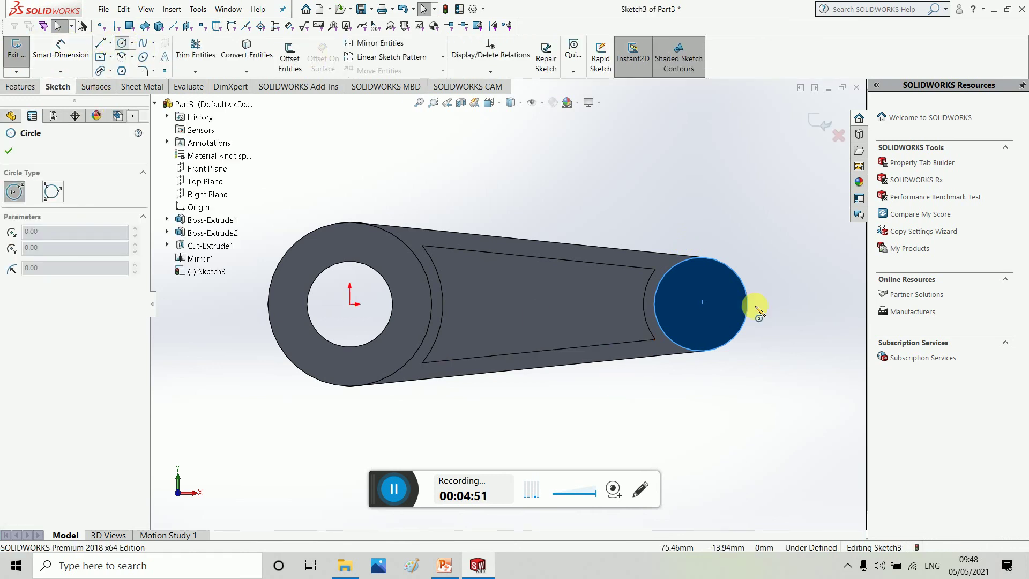
left_click(703, 304)
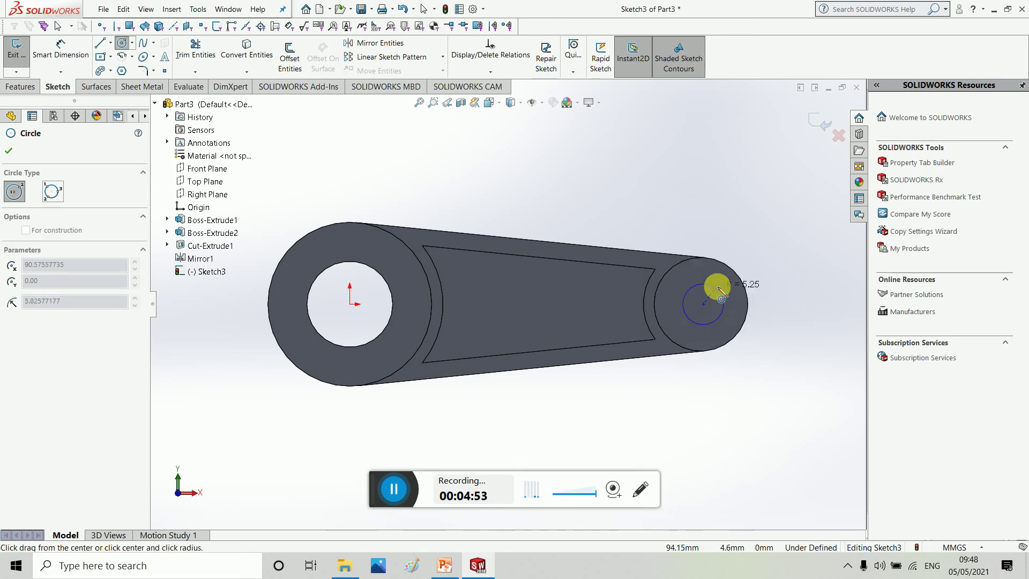
left_click(719, 284)
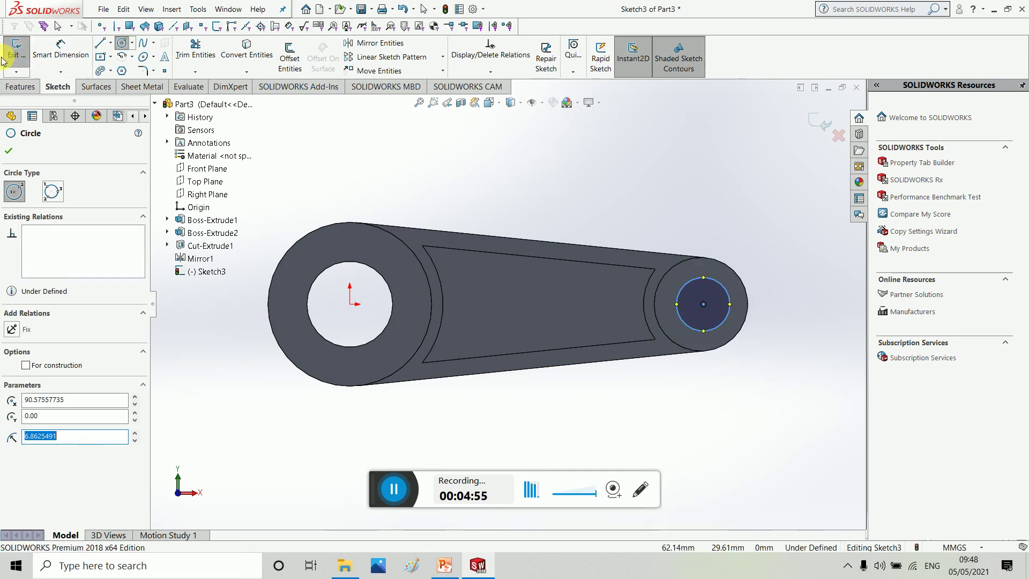
left_click(79, 51)
left_click(713, 281)
left_click(741, 240)
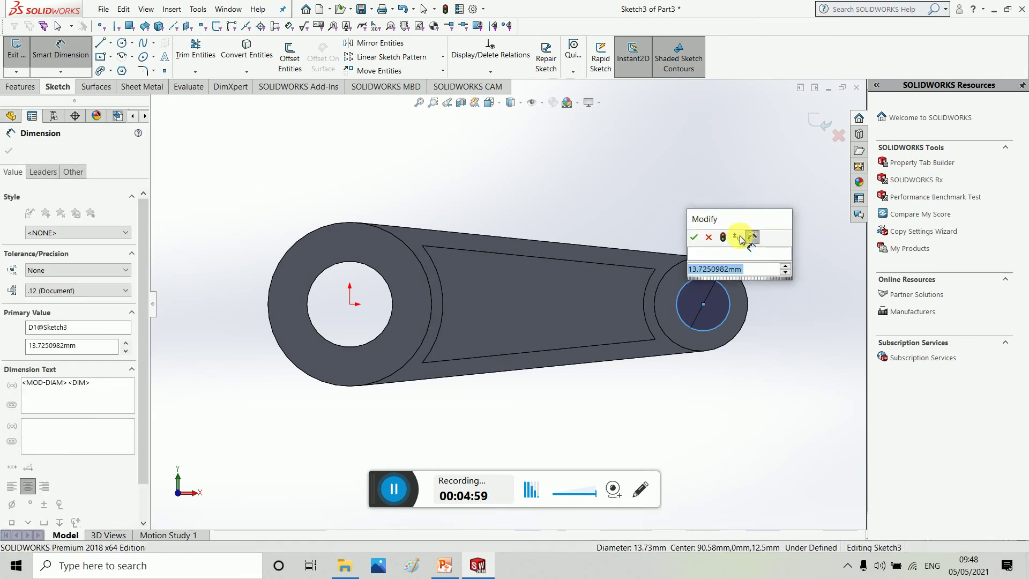
type("12")
key("Return")
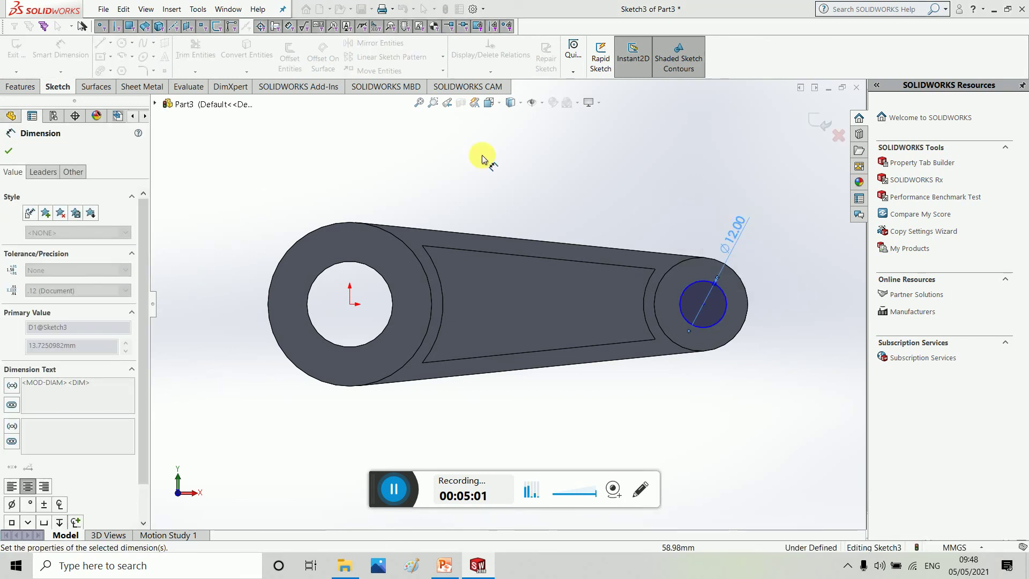
Extrude-cut the Ø12 circle 47.00 mm deep through the small boss
left_click(21, 86)
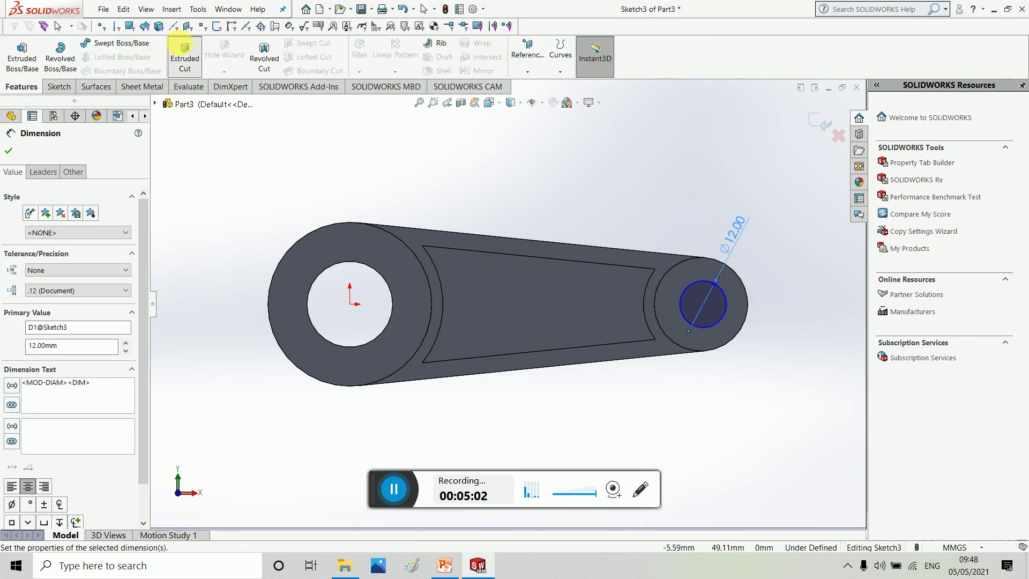
key("ctrl+e")
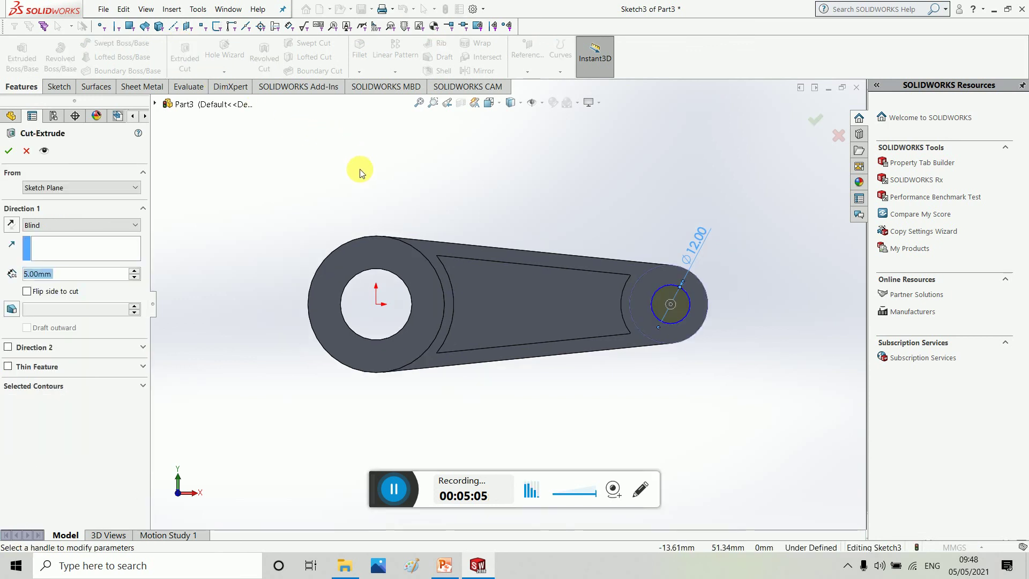
middle_click_drag(359, 169, 354, 317)
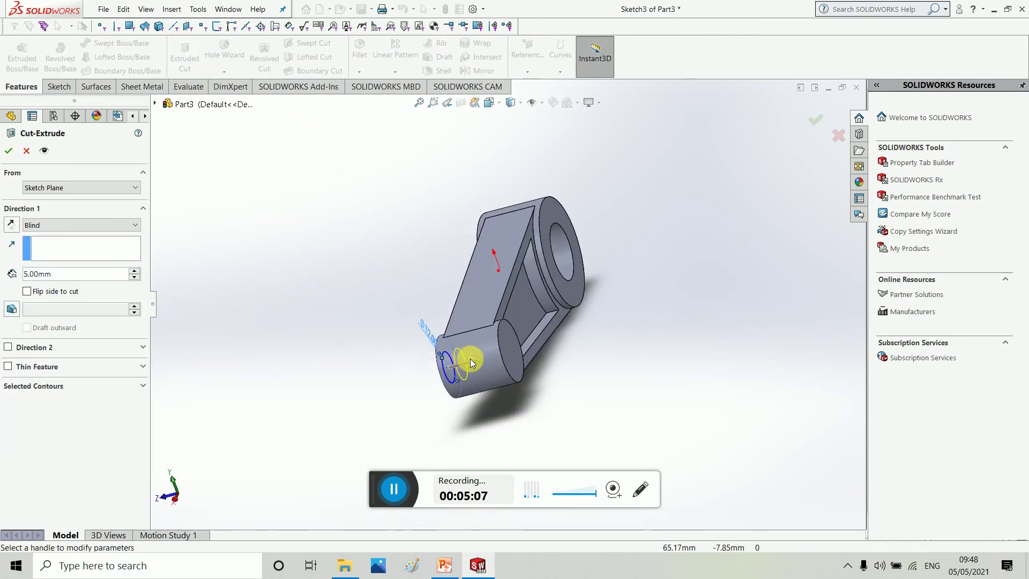
left_click_drag(471, 363, 578, 335)
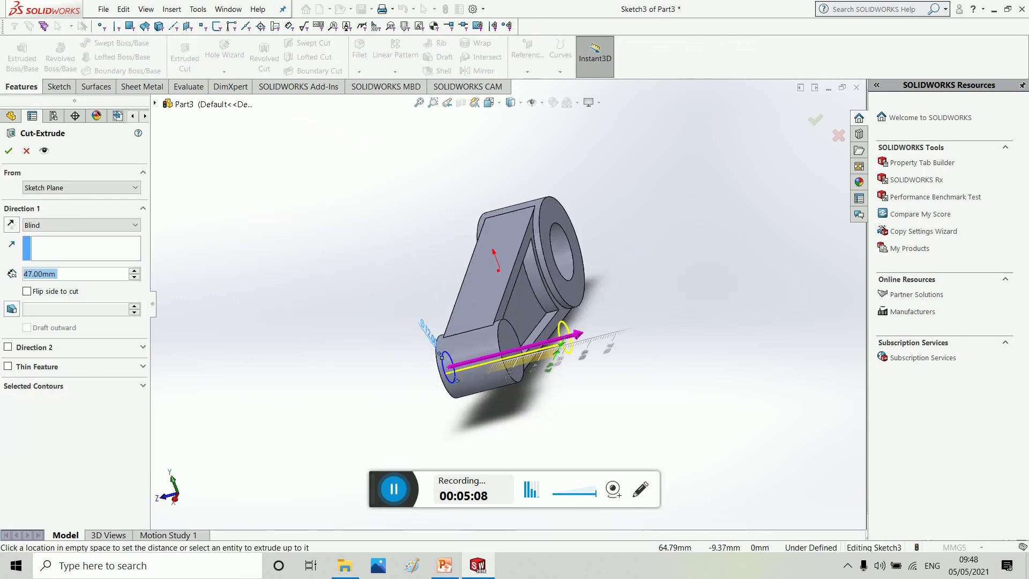
left_click(9, 153)
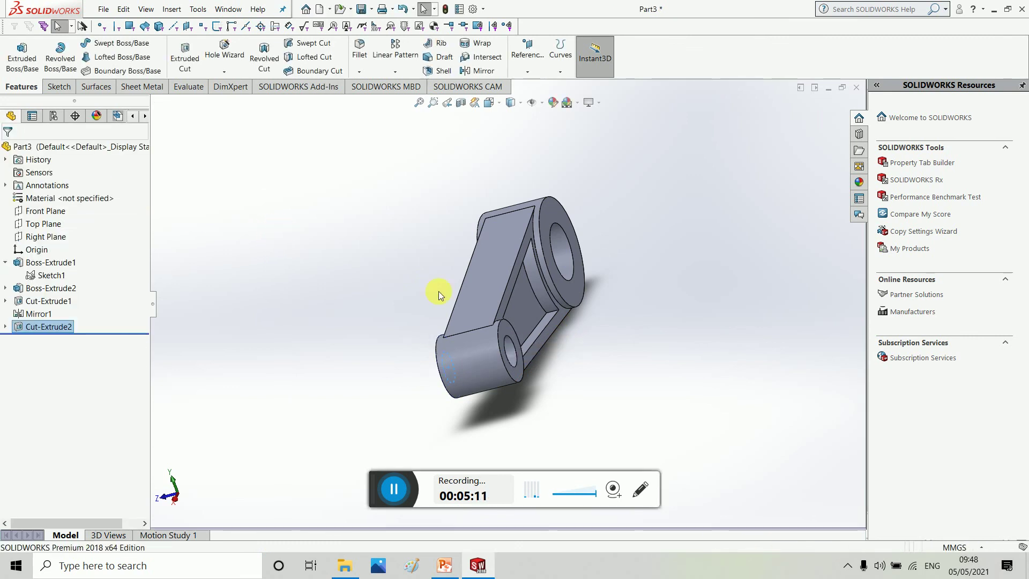
Switch to the front view, fit the model, and orbit to show the top face
key("ctrl+1")
key("f")
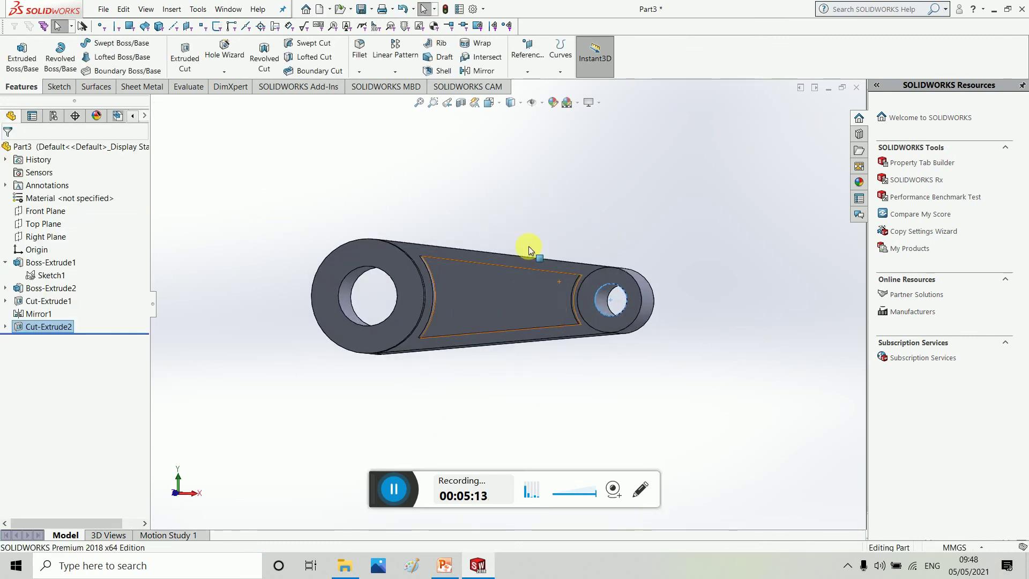
middle_click_drag(480, 316, 531, 232)
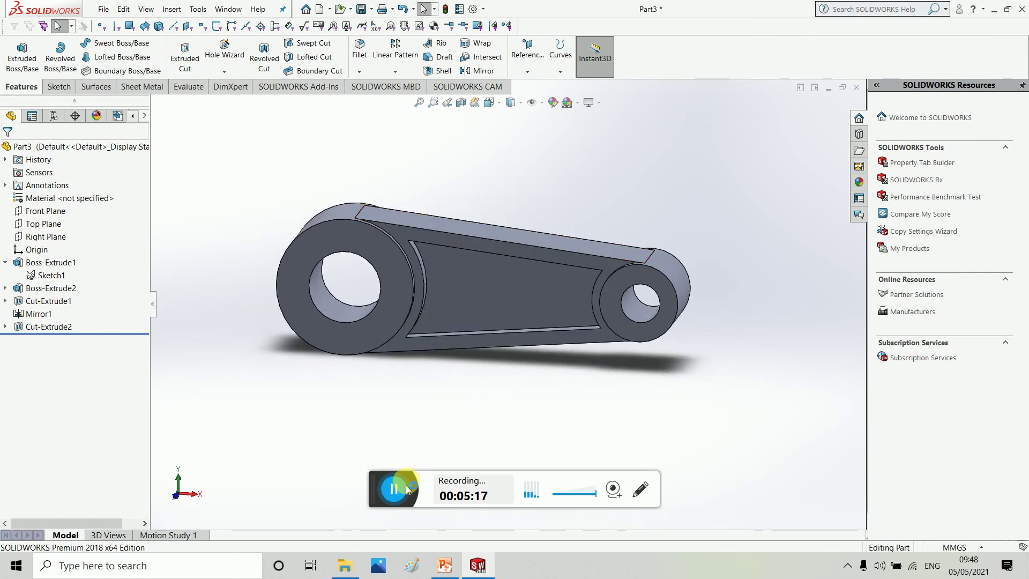